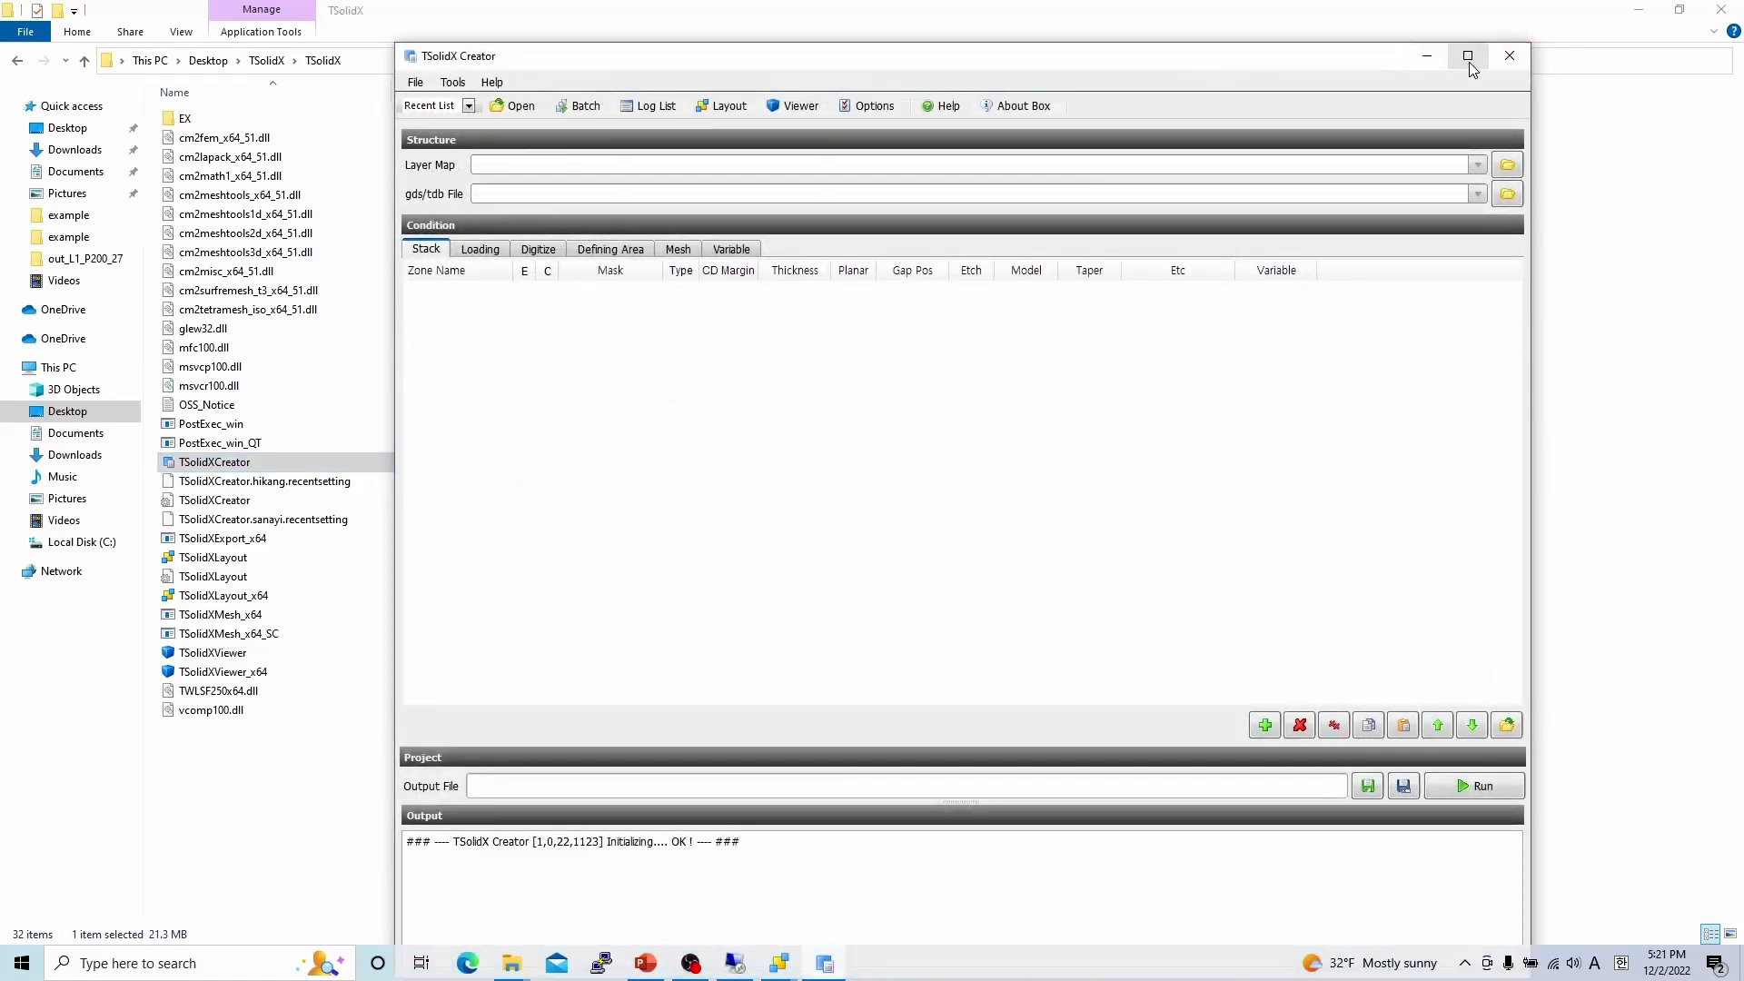
Maximize the TSolidX Creator window so it fills the whole screen.
click(1467, 55)
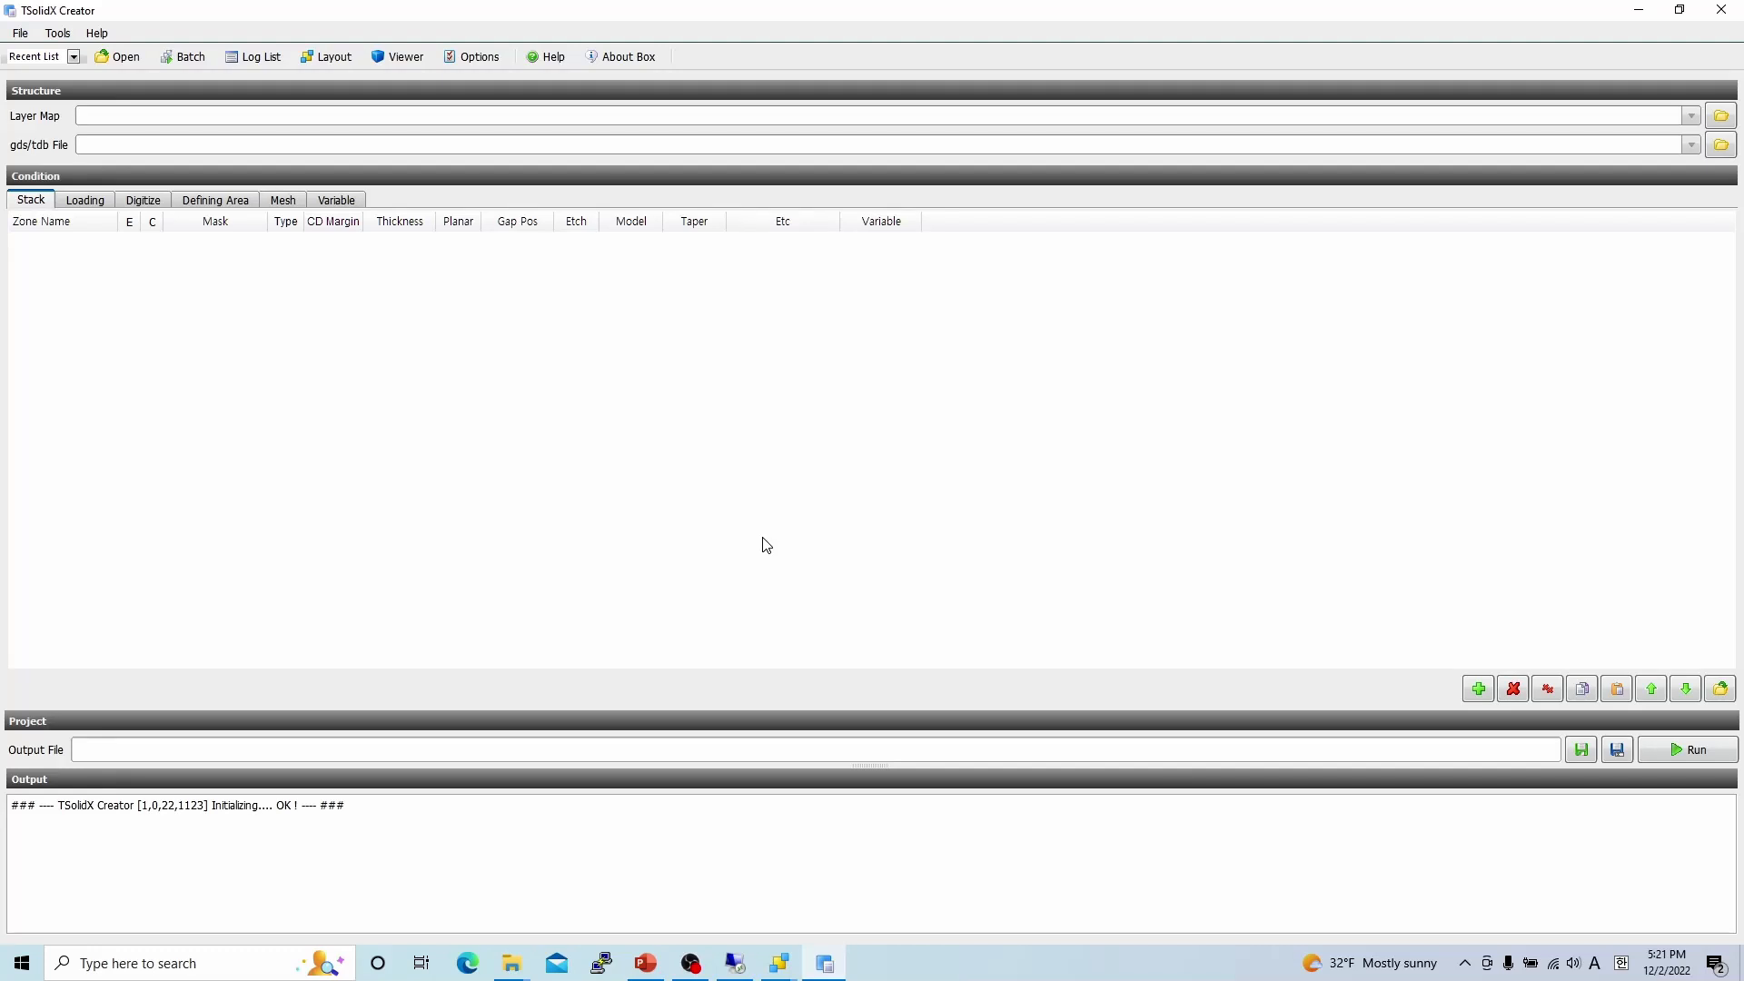
Browse the File, Tools and Help menus to see the available commands, then close them.
click(25, 33)
mouse_move(108, 40)
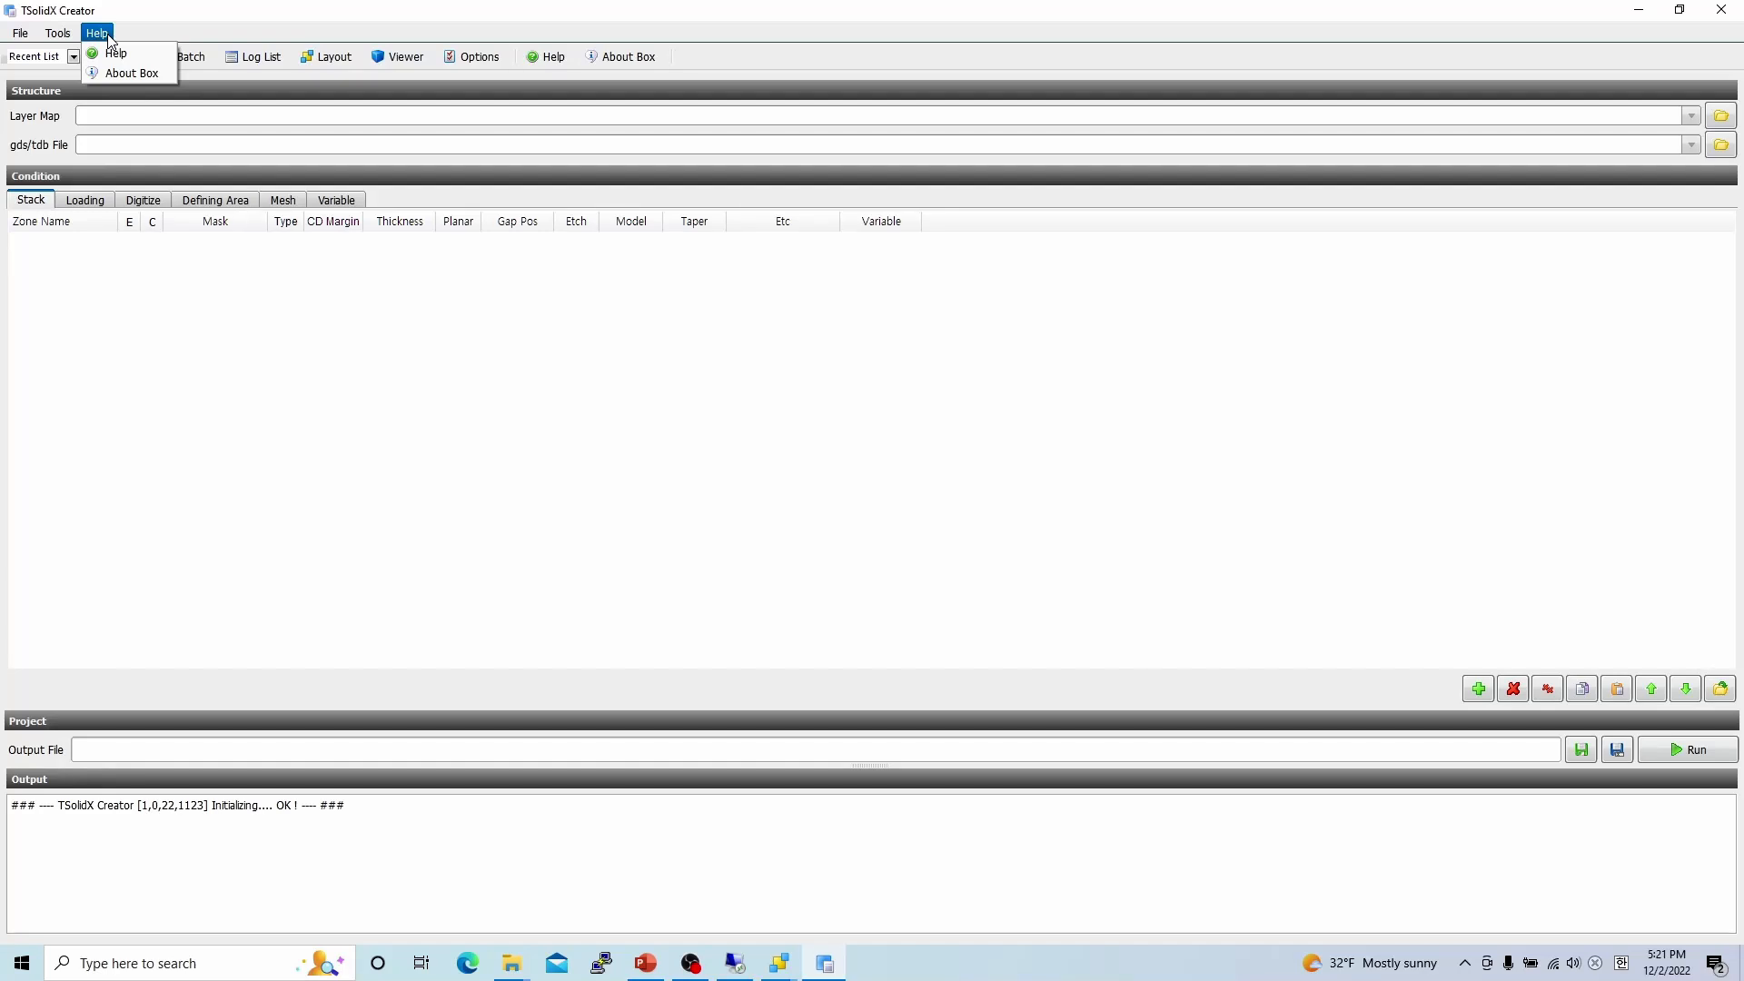
click(207, 44)
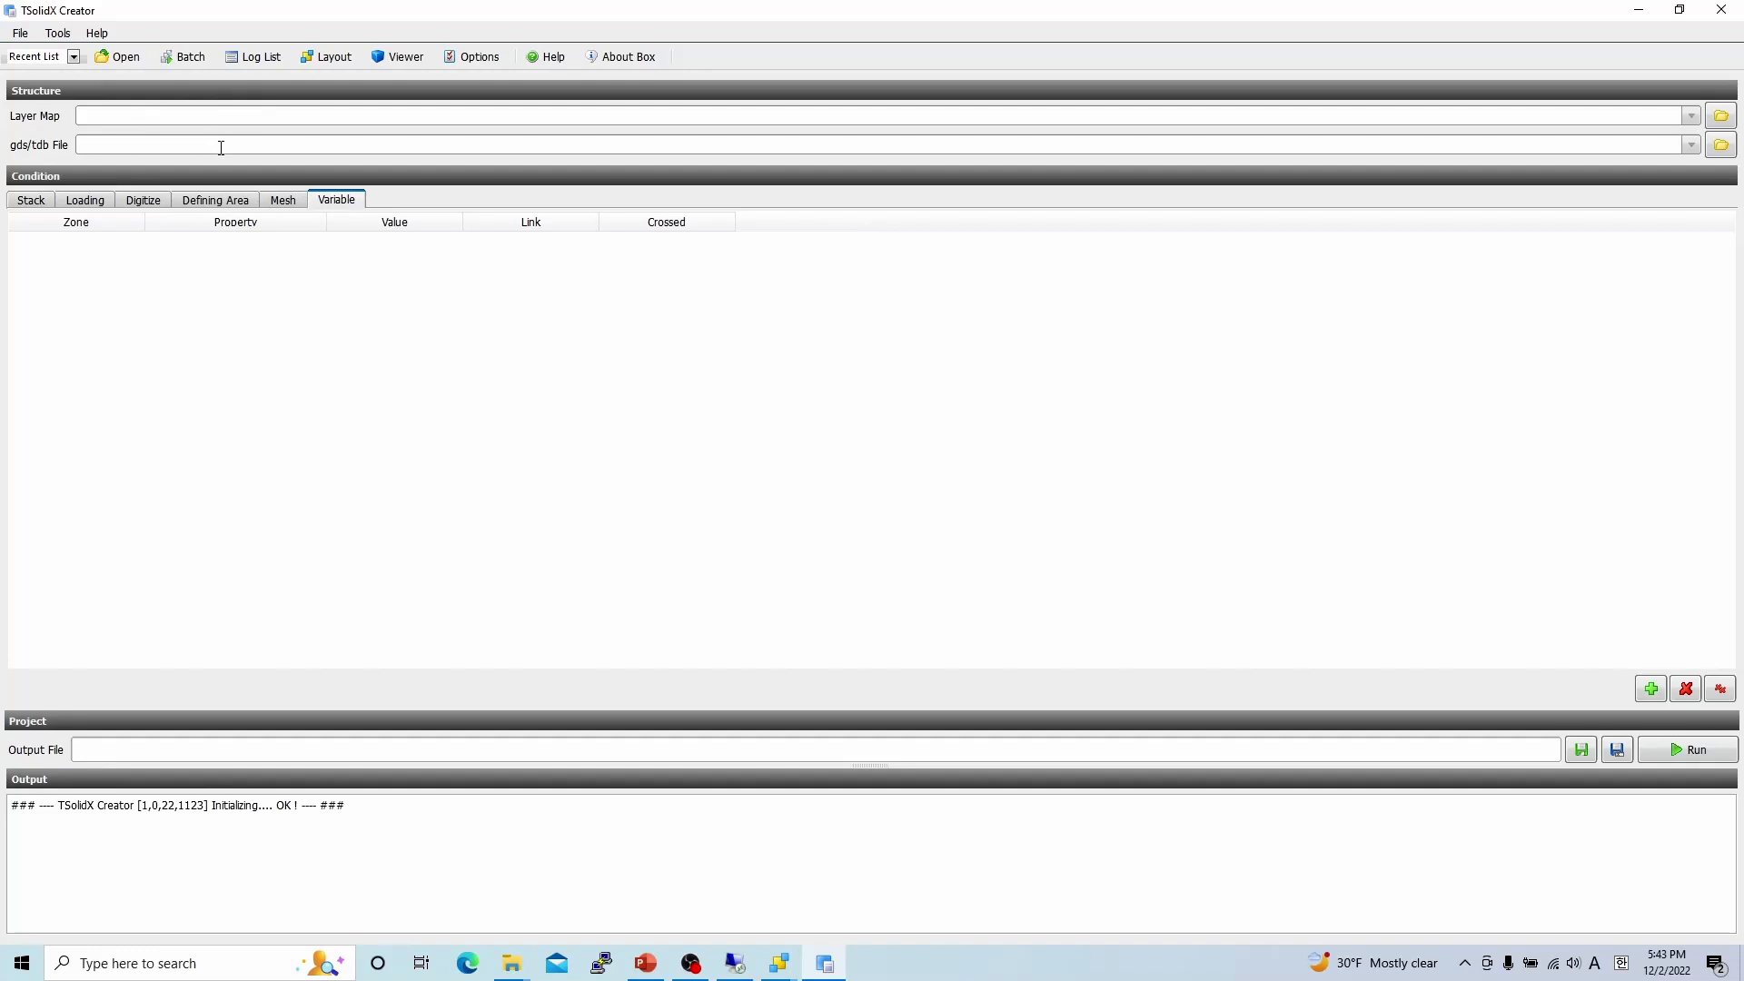
Step through the Stack, Loading, Digitize and Defining Area pages, then glance over the Tools menu.
click(210, 116)
click(31, 201)
click(80, 201)
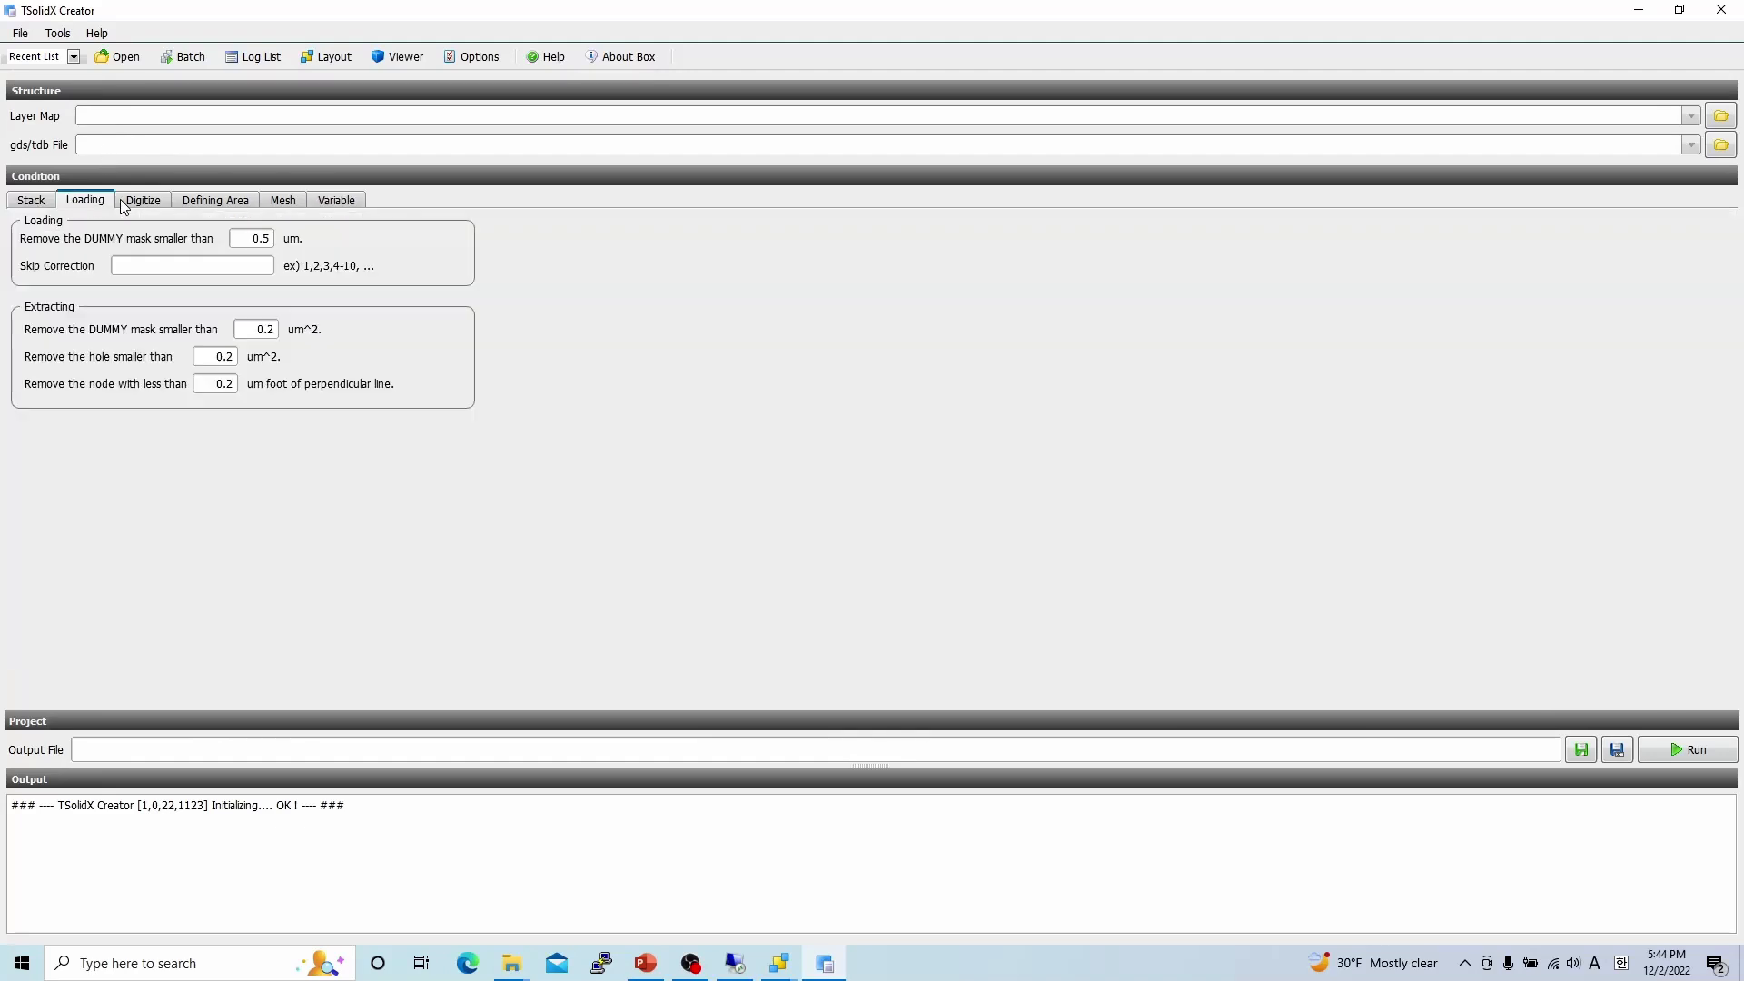
click(141, 204)
click(216, 201)
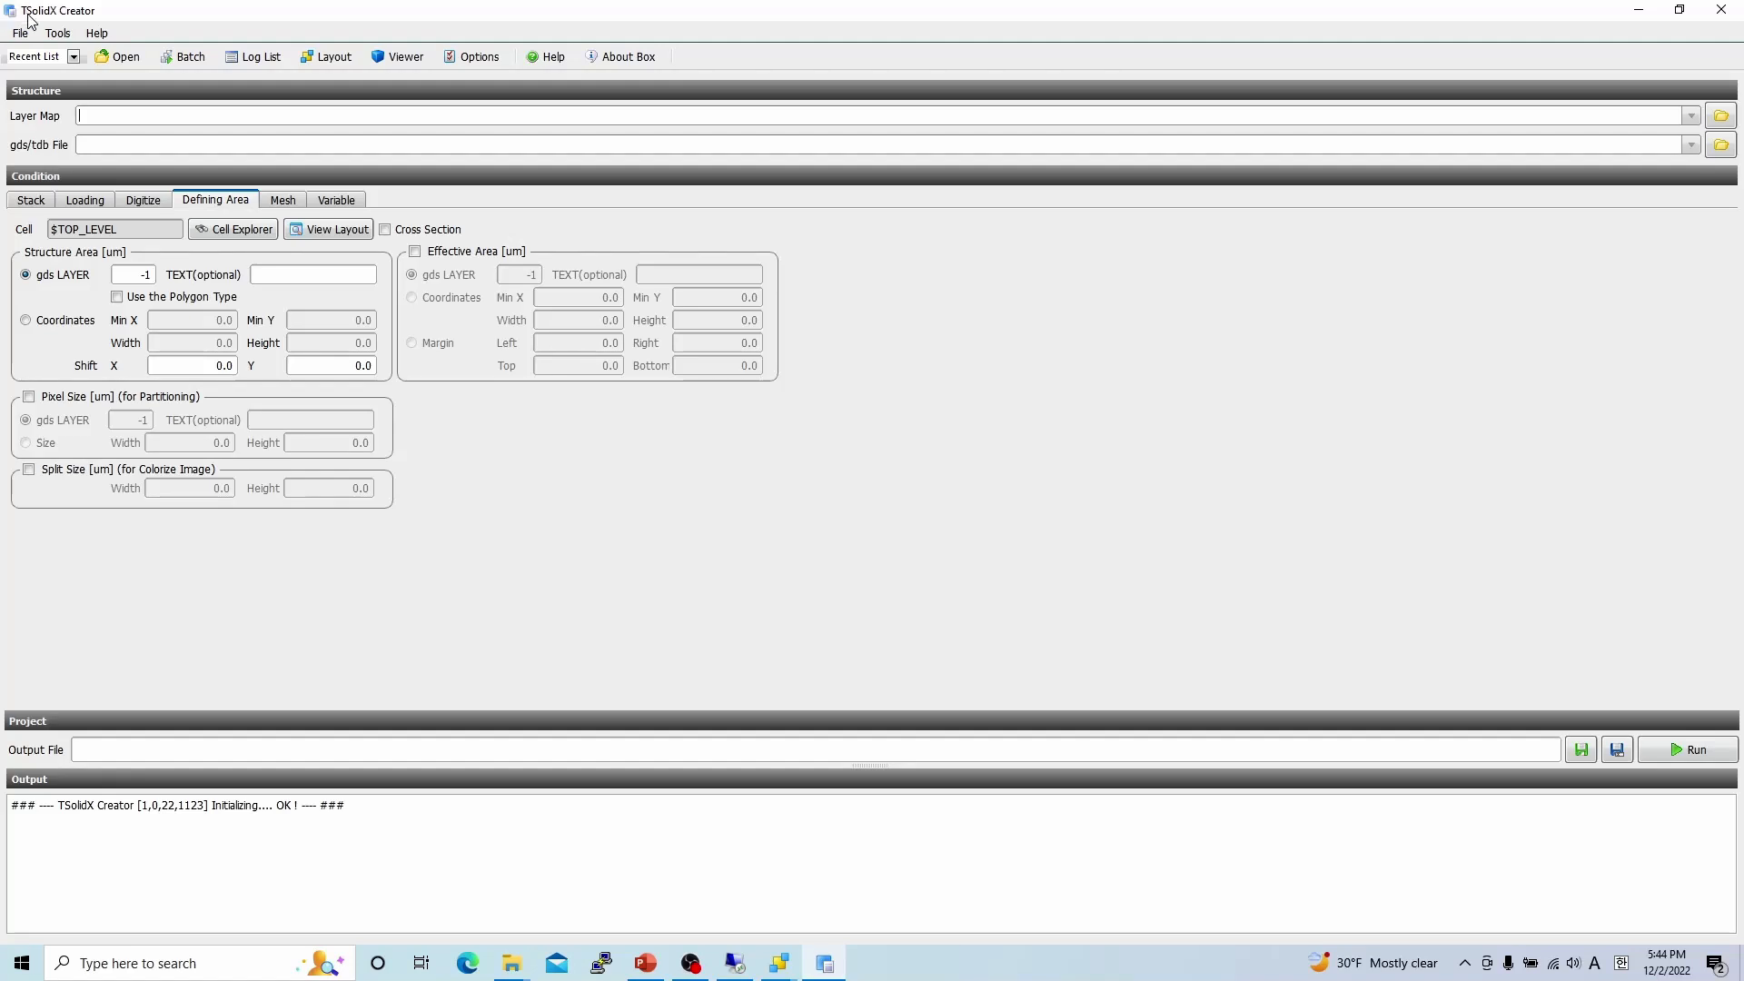
click(58, 33)
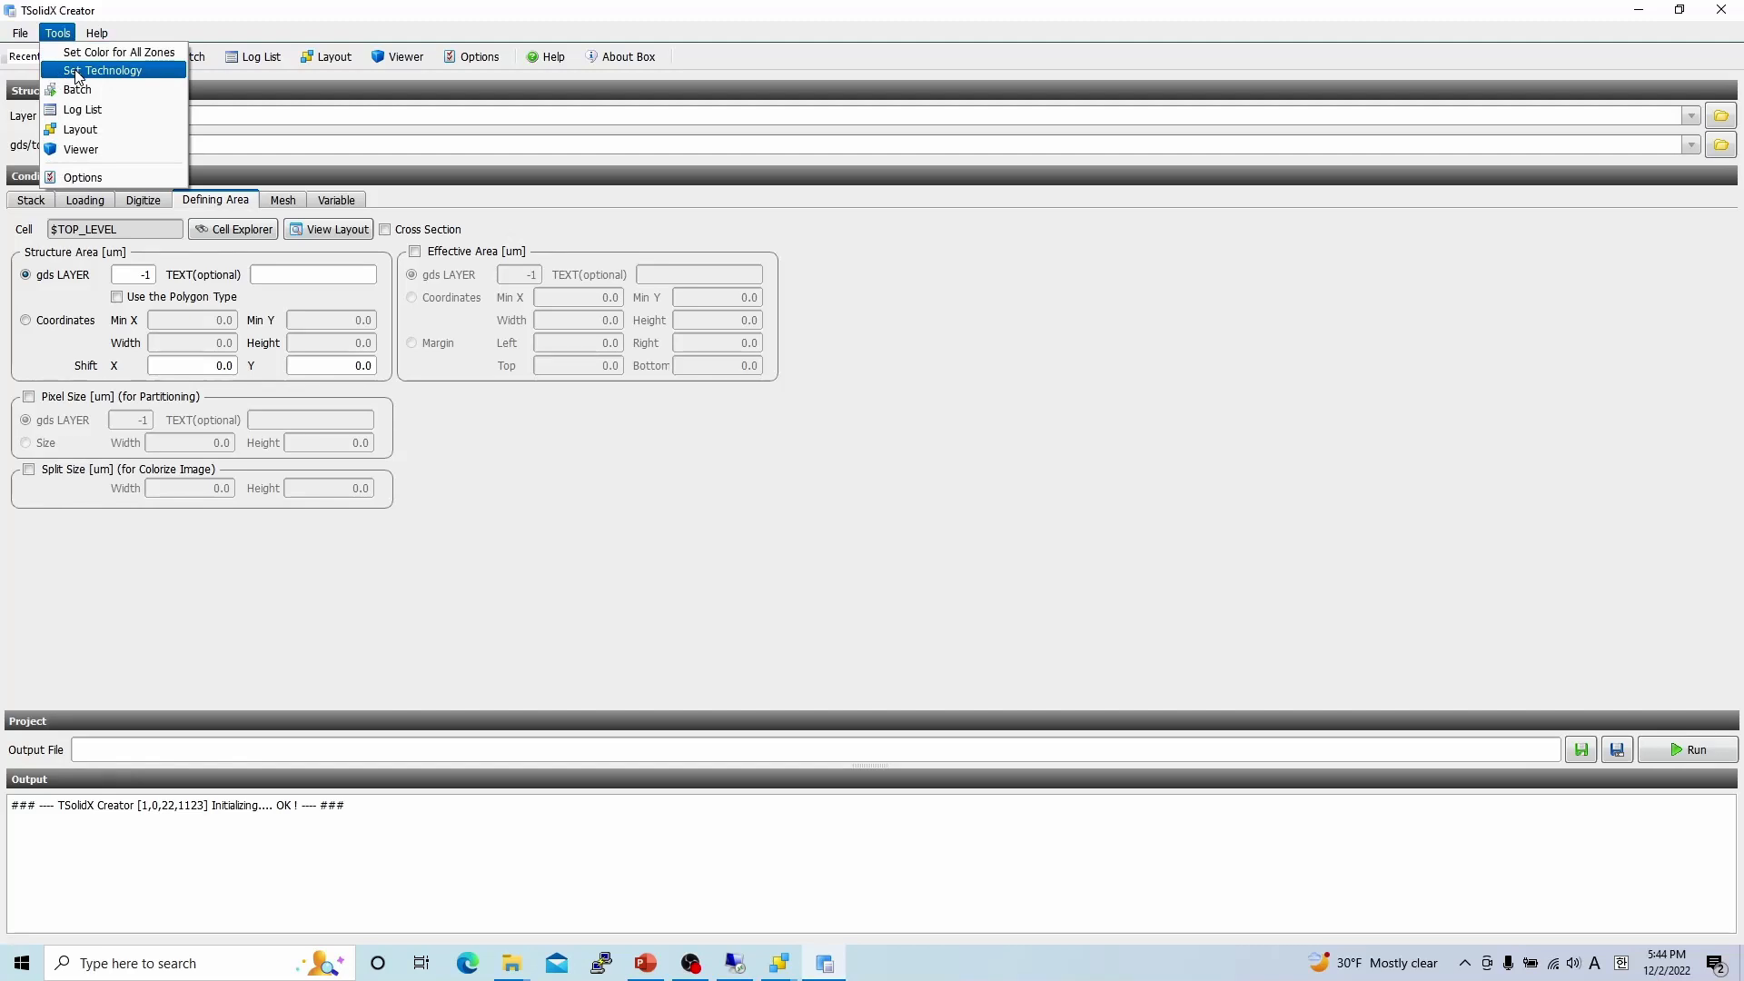
click(919, 625)
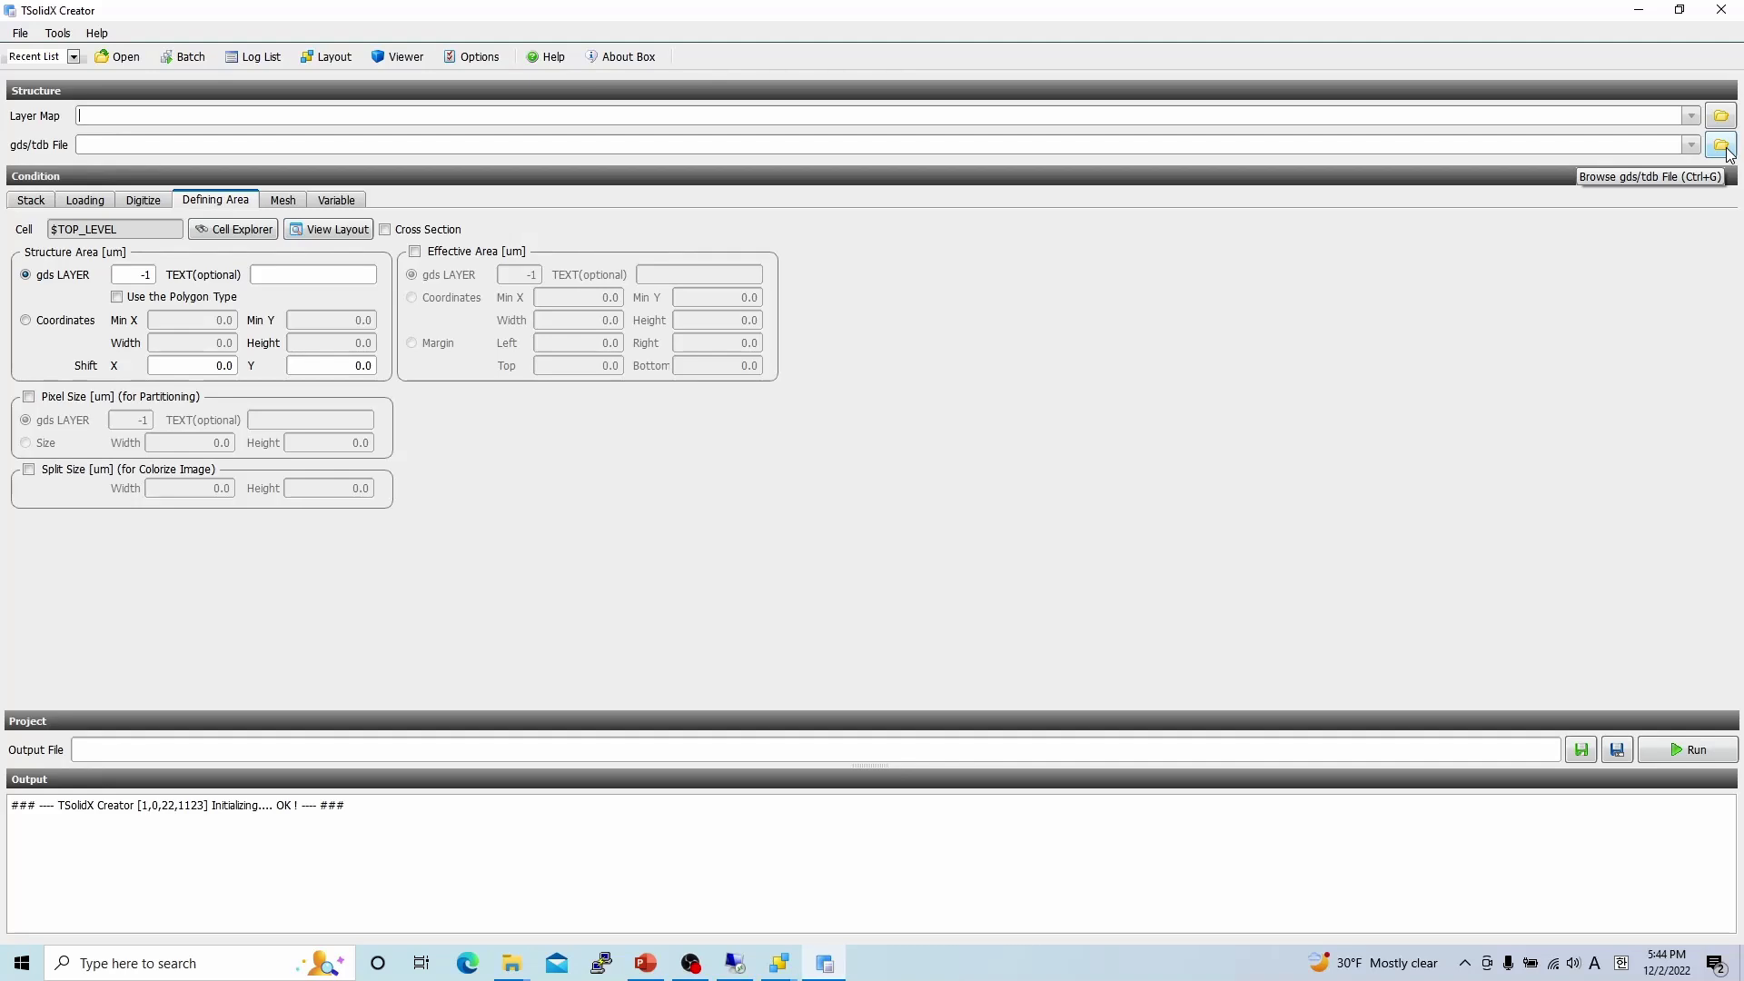
Drag ex1.TDB from the example folder into the gds/tdb File field.
click(511, 963)
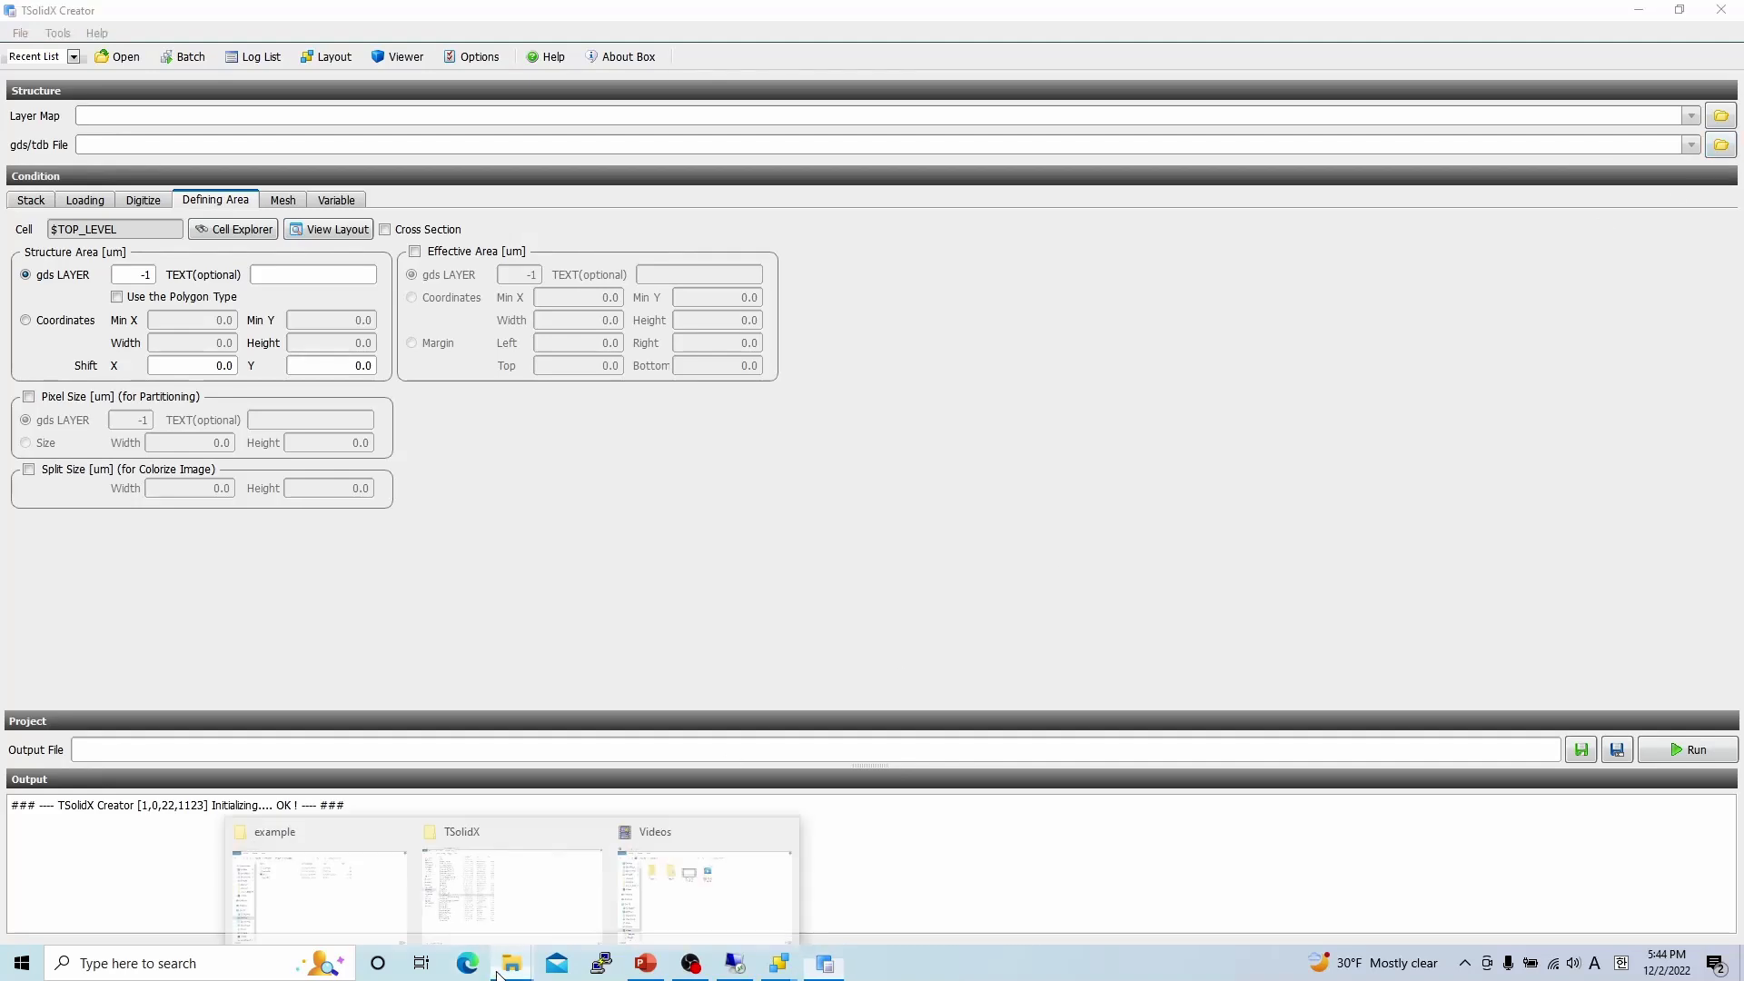
click(386, 919)
drag(378, 509, 280, 147)
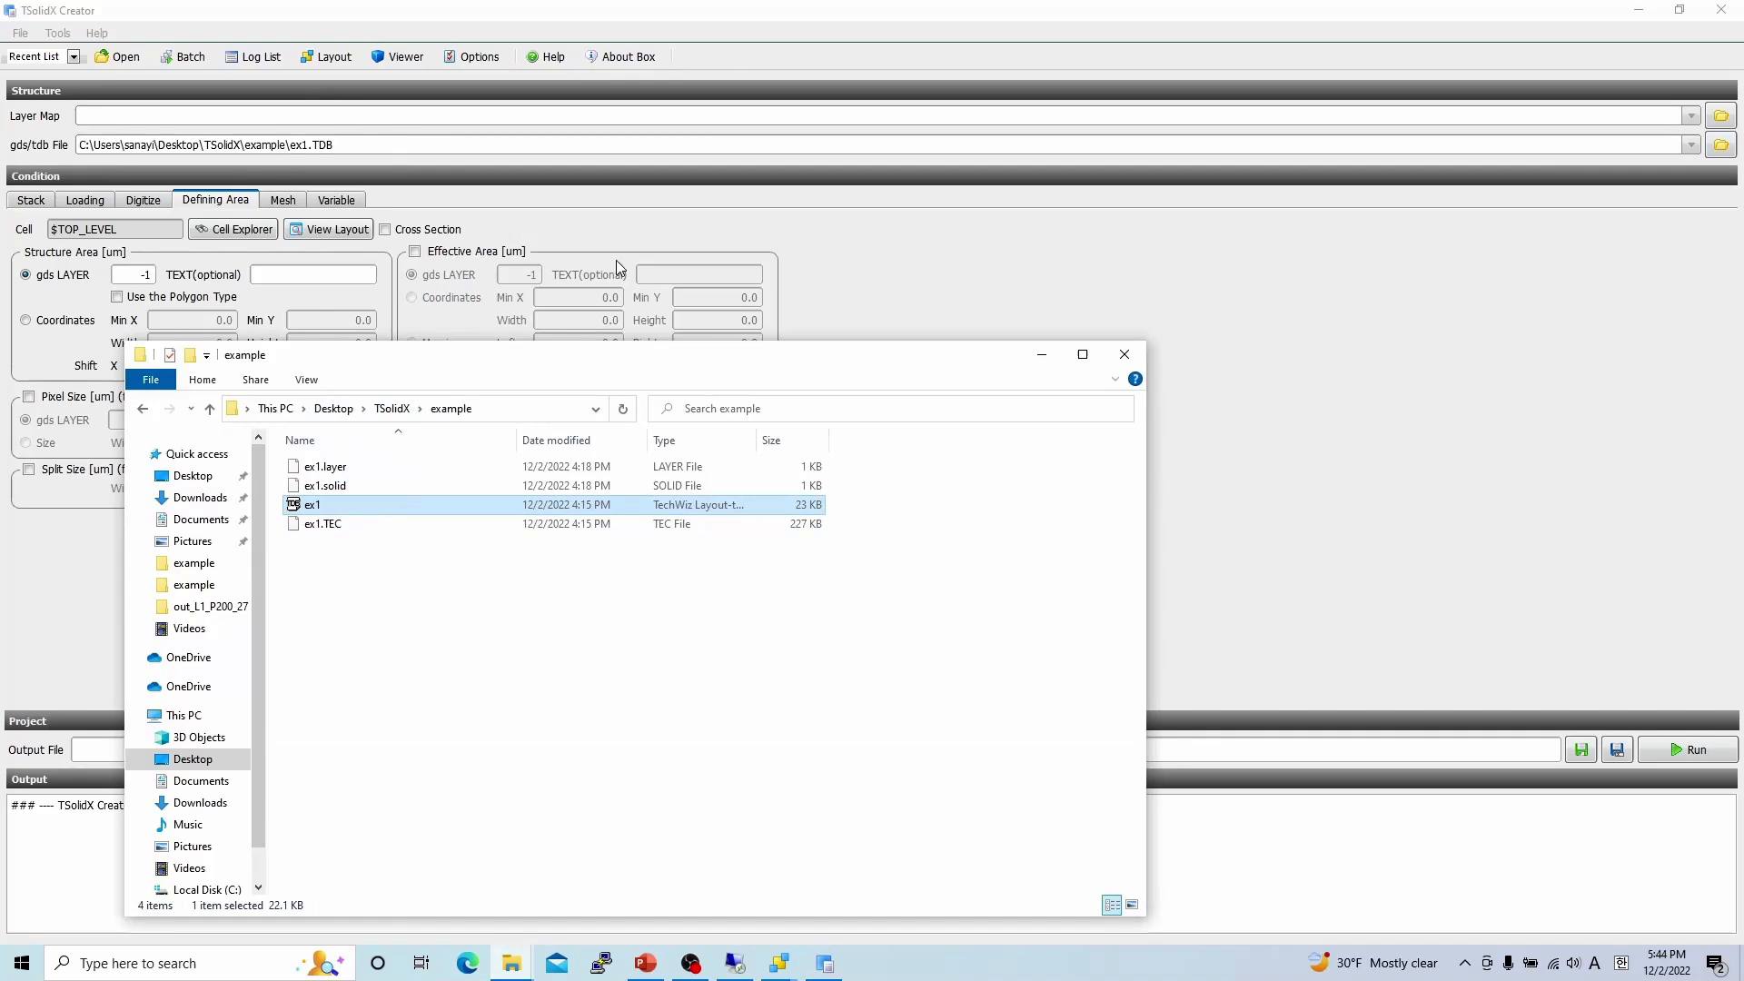
click(1386, 527)
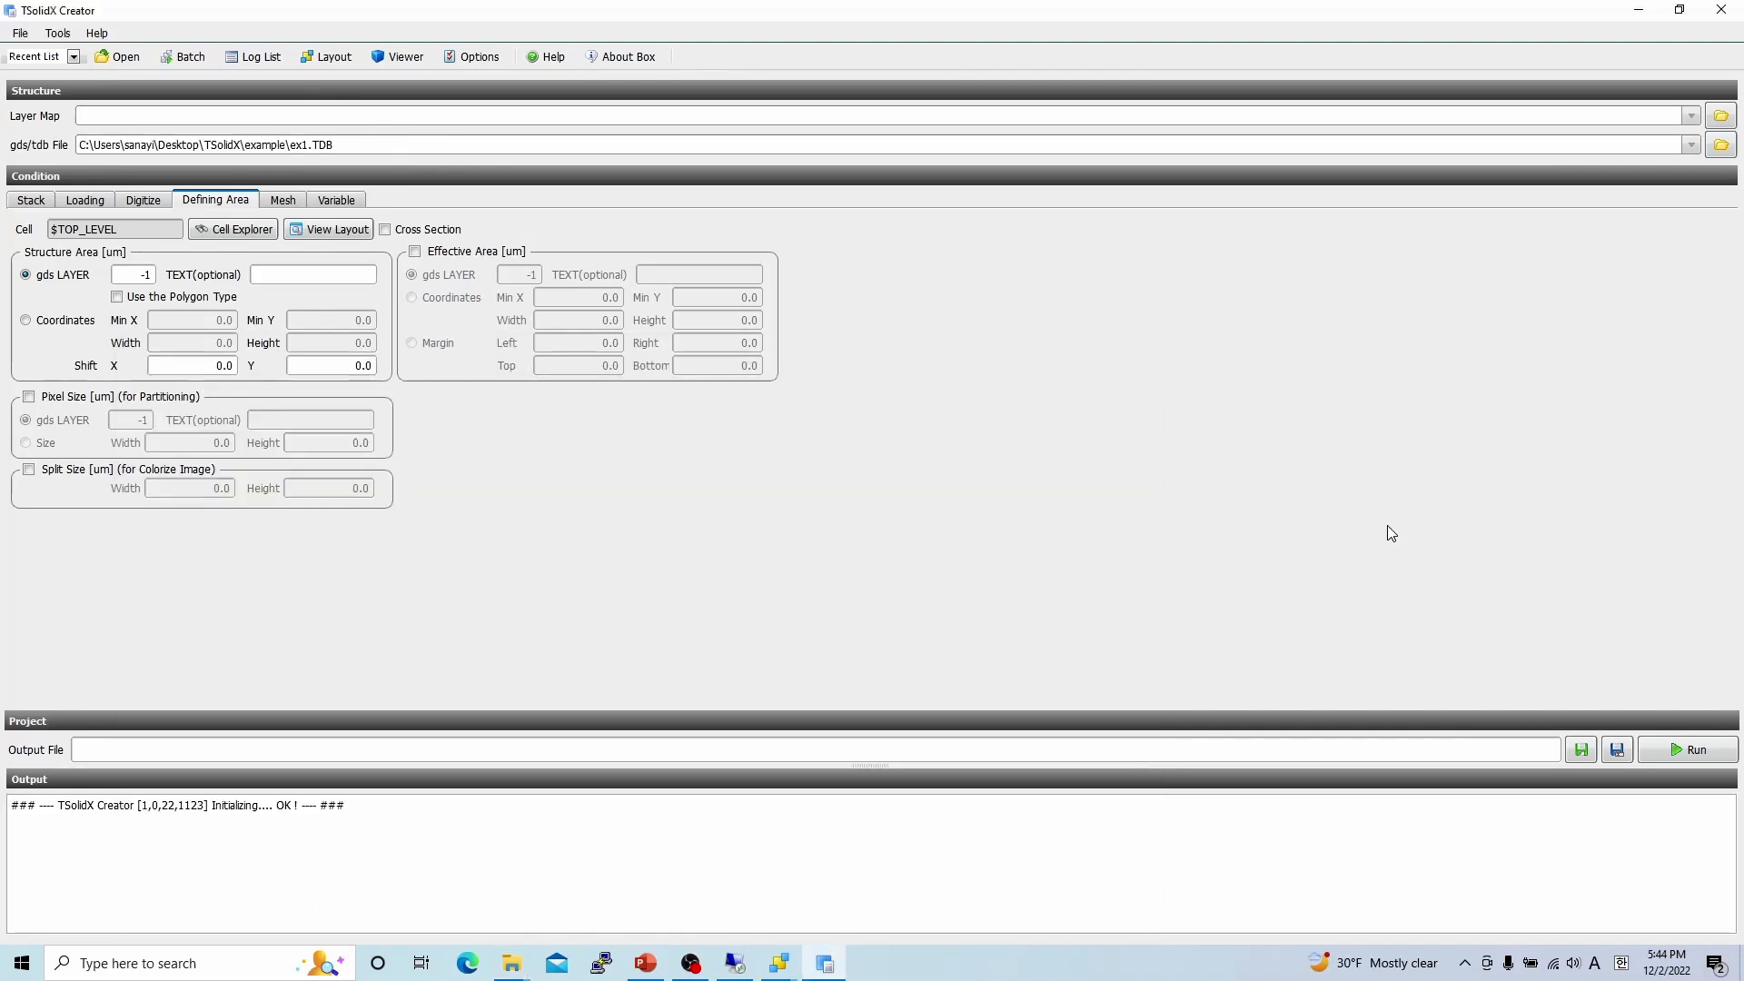
Open the Layer Map editor from Tools and add two layer rows.
click(58, 34)
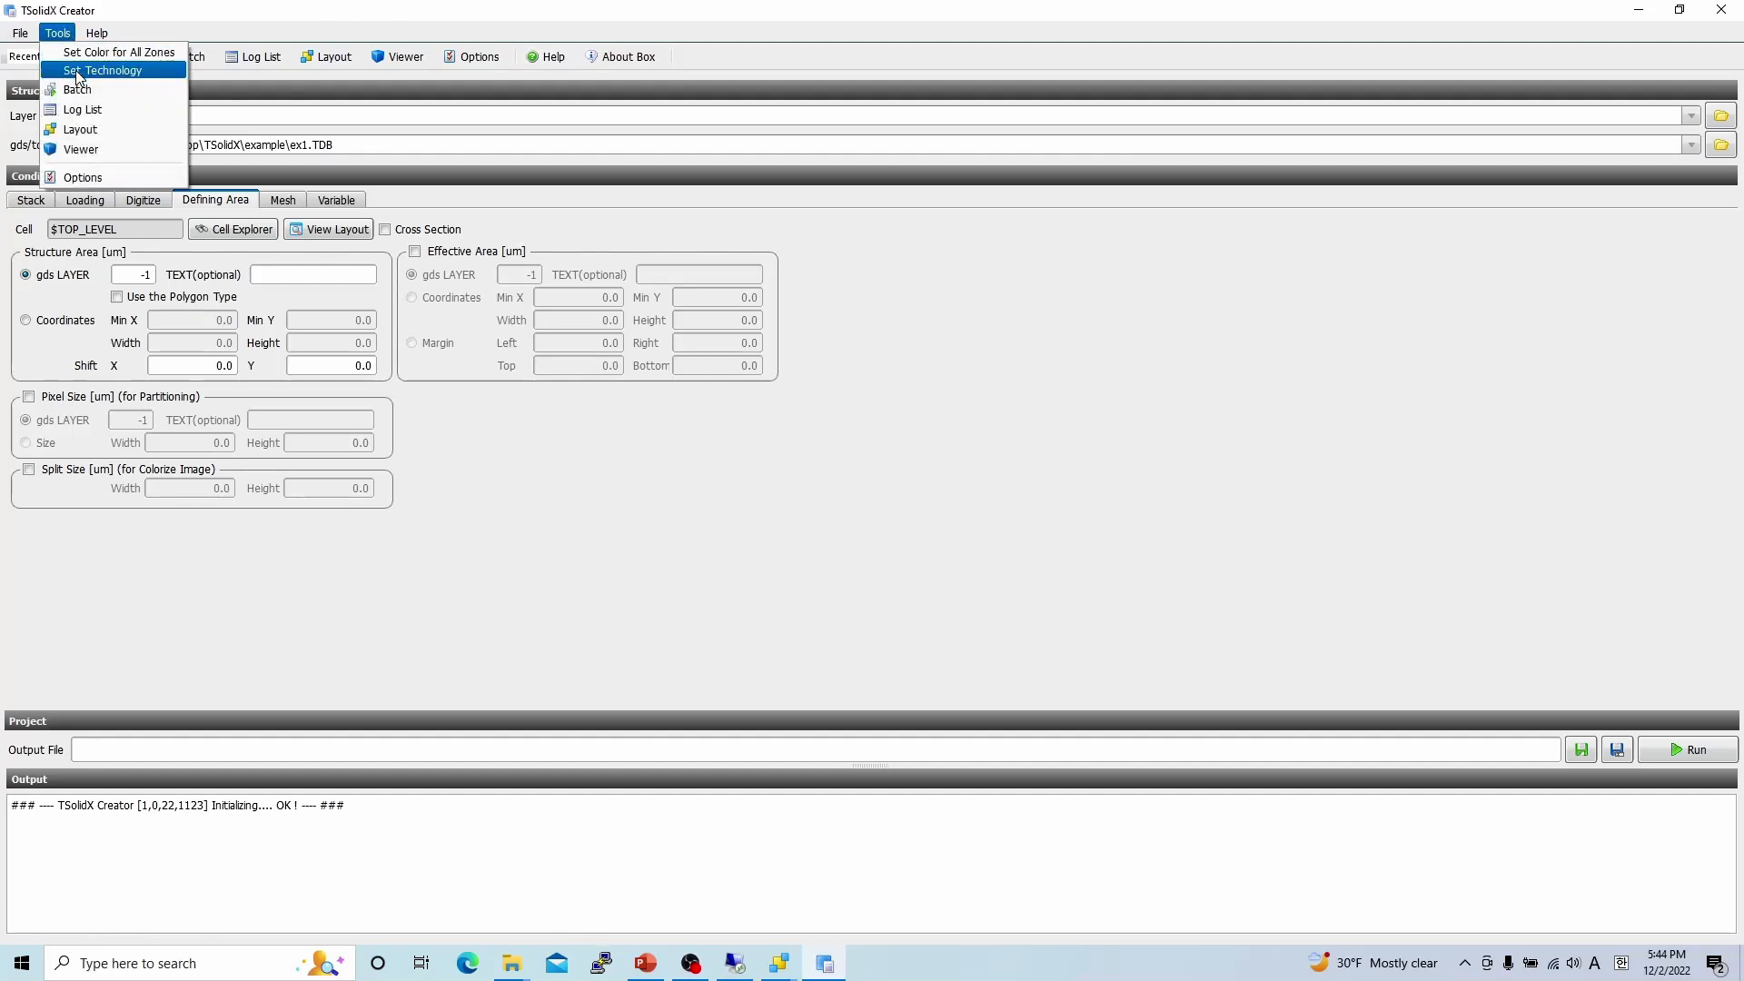
click(75, 69)
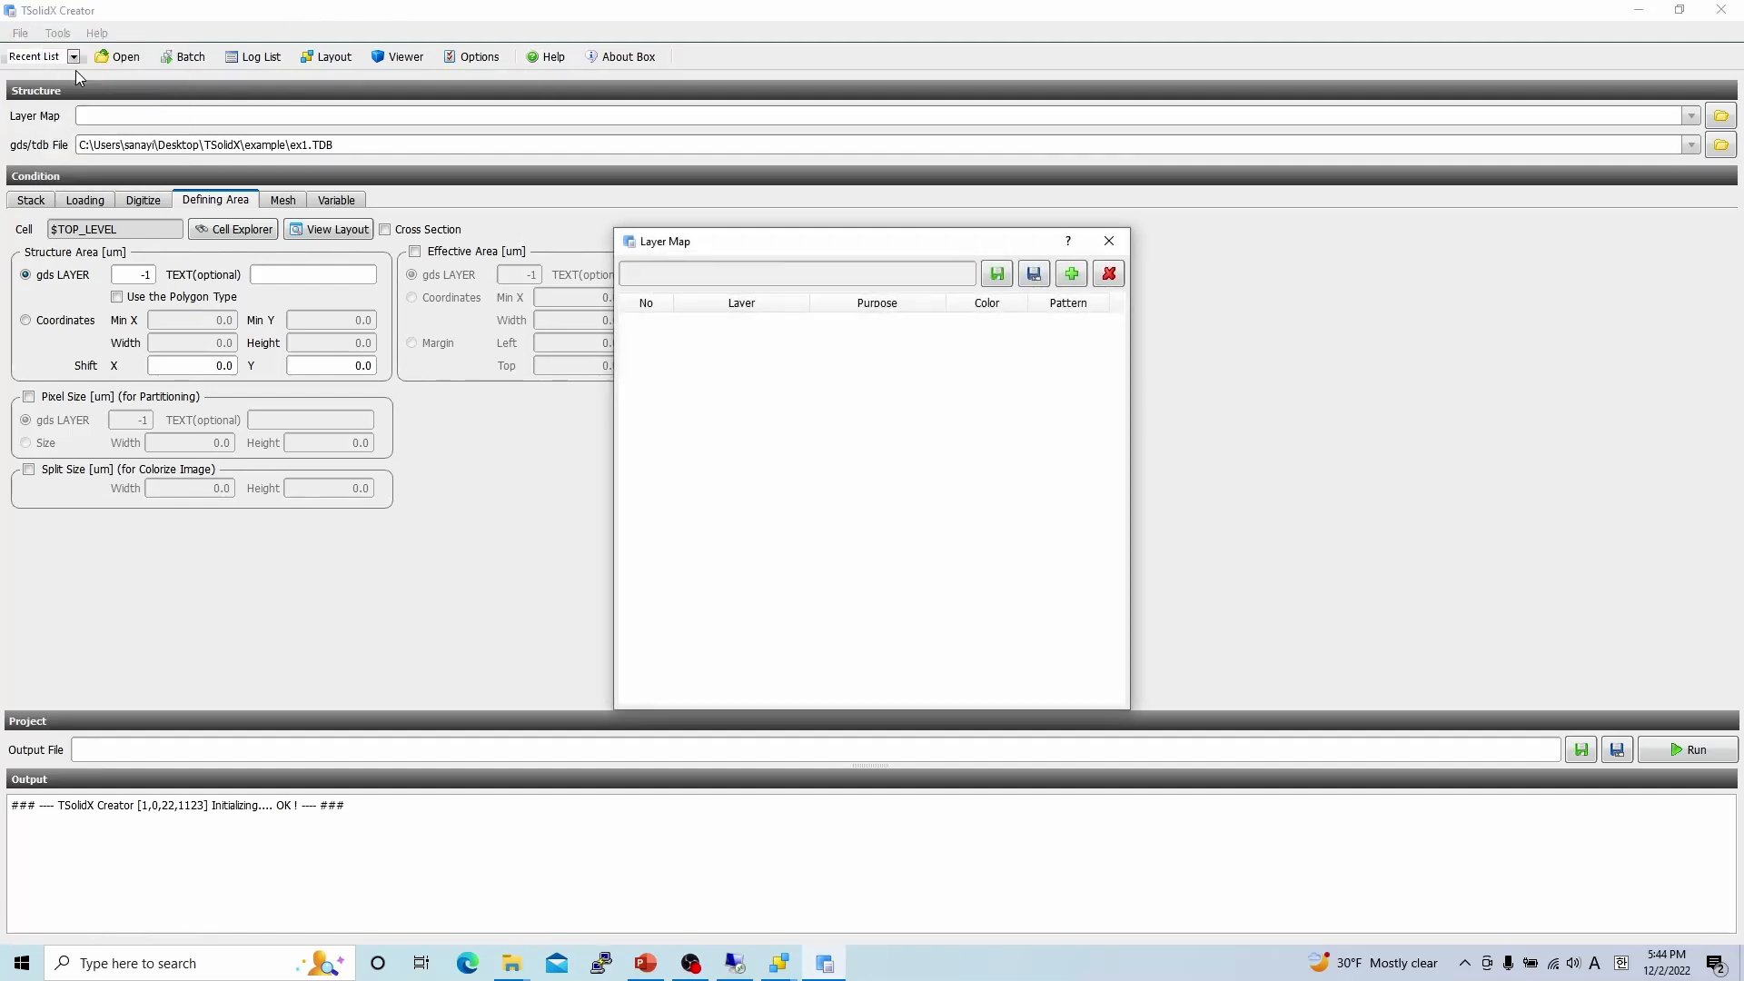
click(1073, 275)
click(1072, 275)
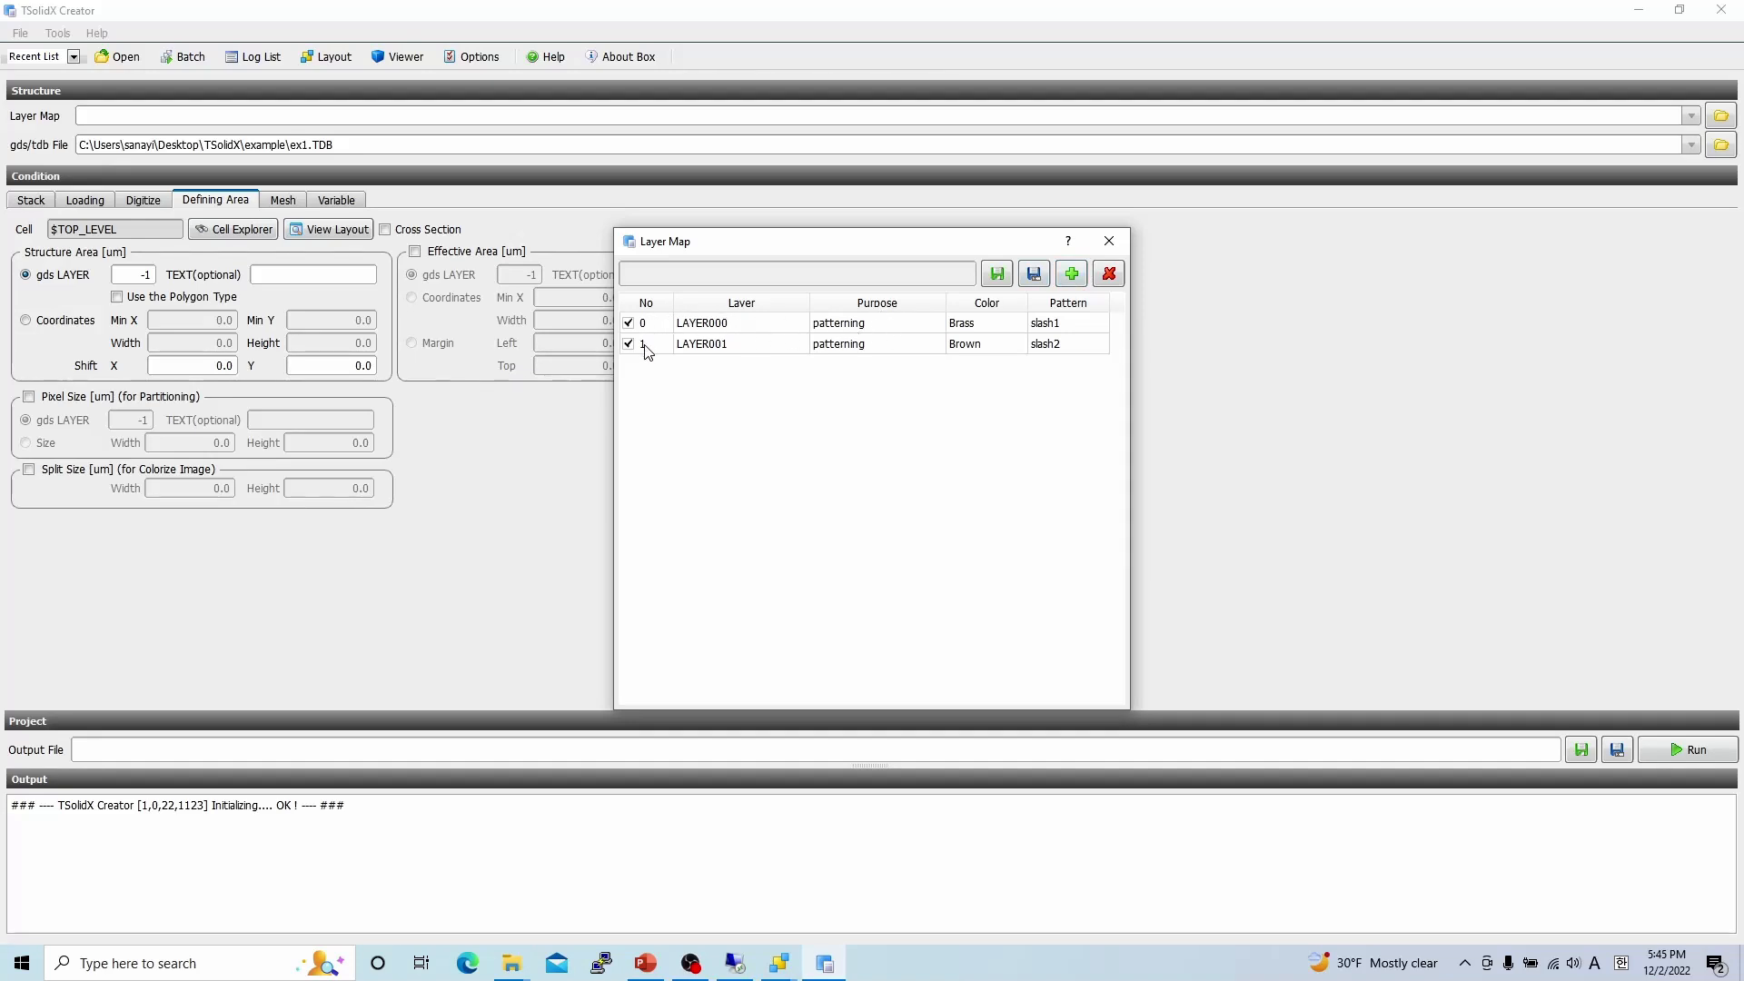
Name layer 0 'gate' with purpose gate and layer 1 'via' with purpose contact.
double_click(771, 324)
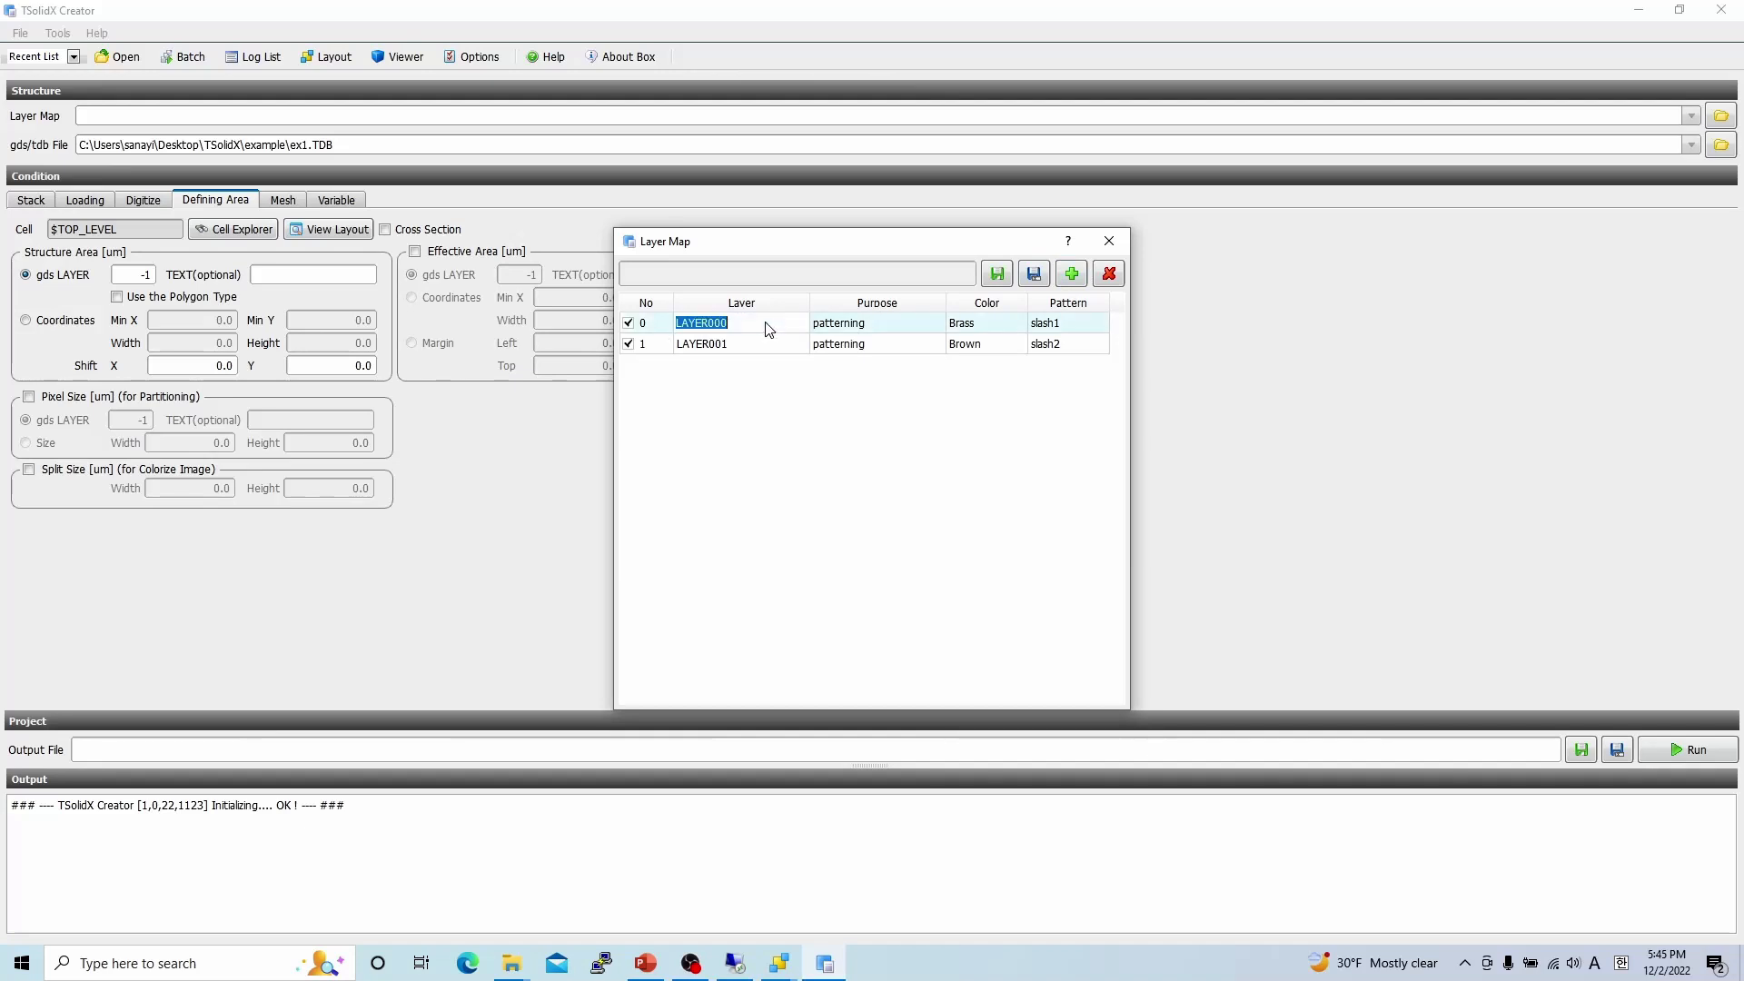
text(gate)
double_click(875, 325)
click(867, 367)
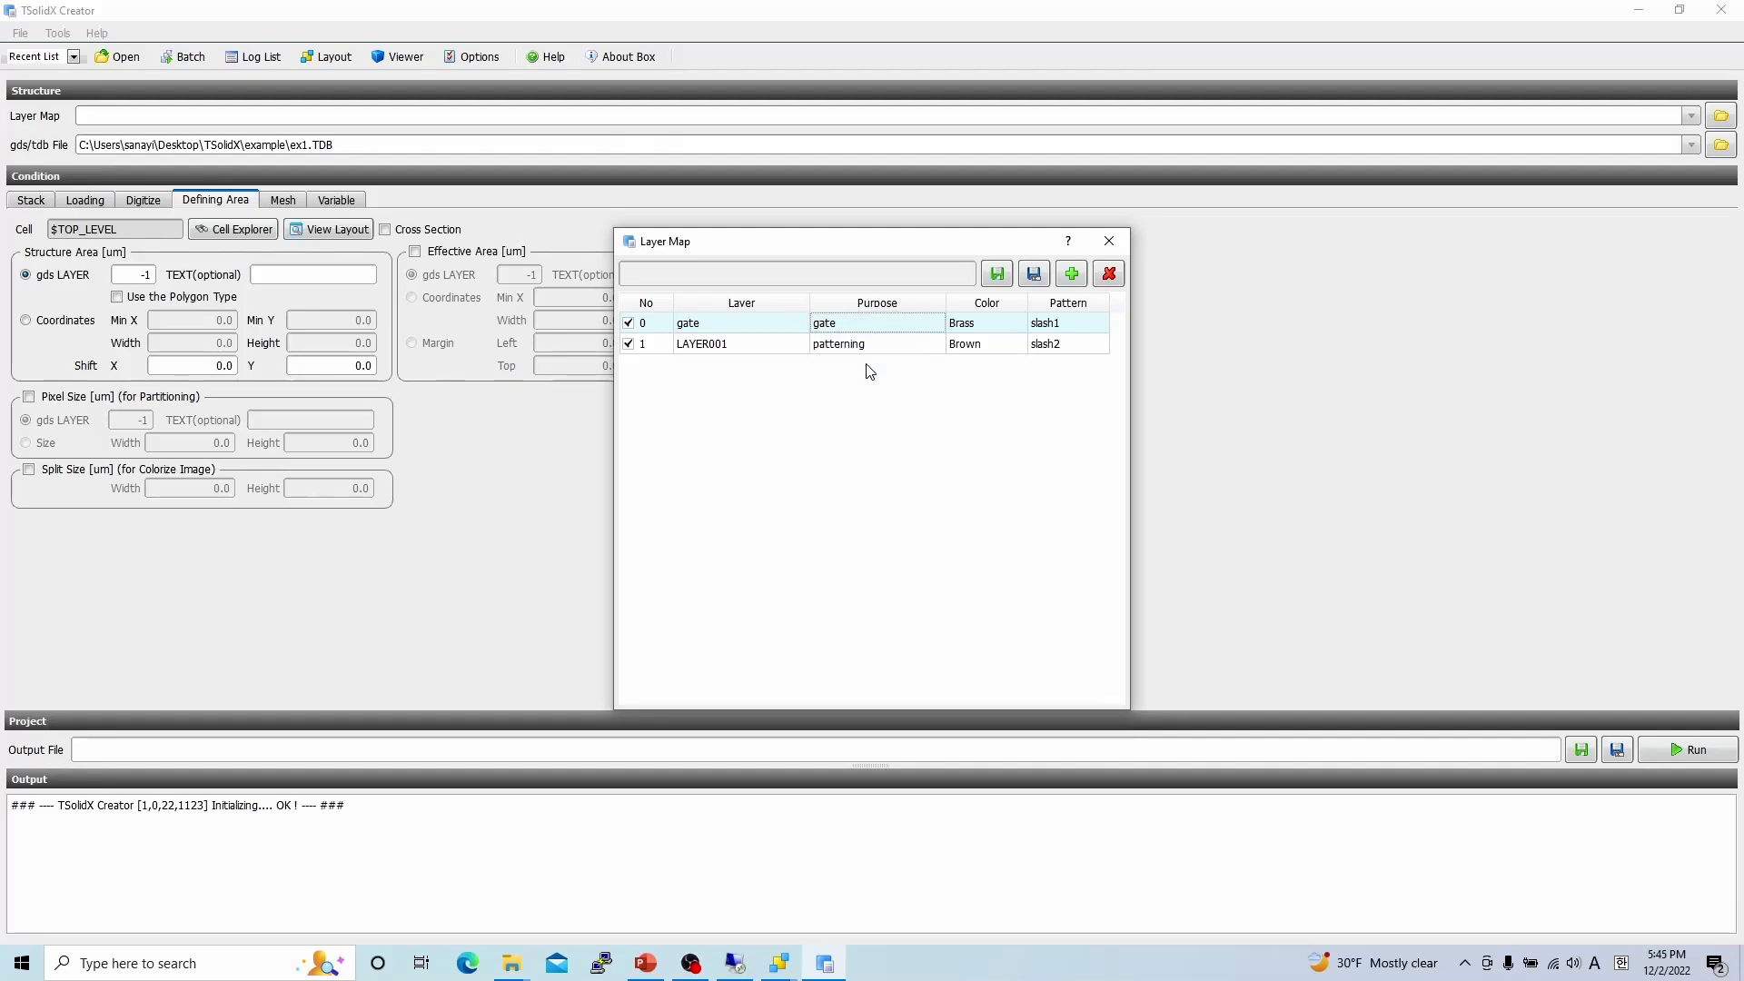
double_click(725, 347)
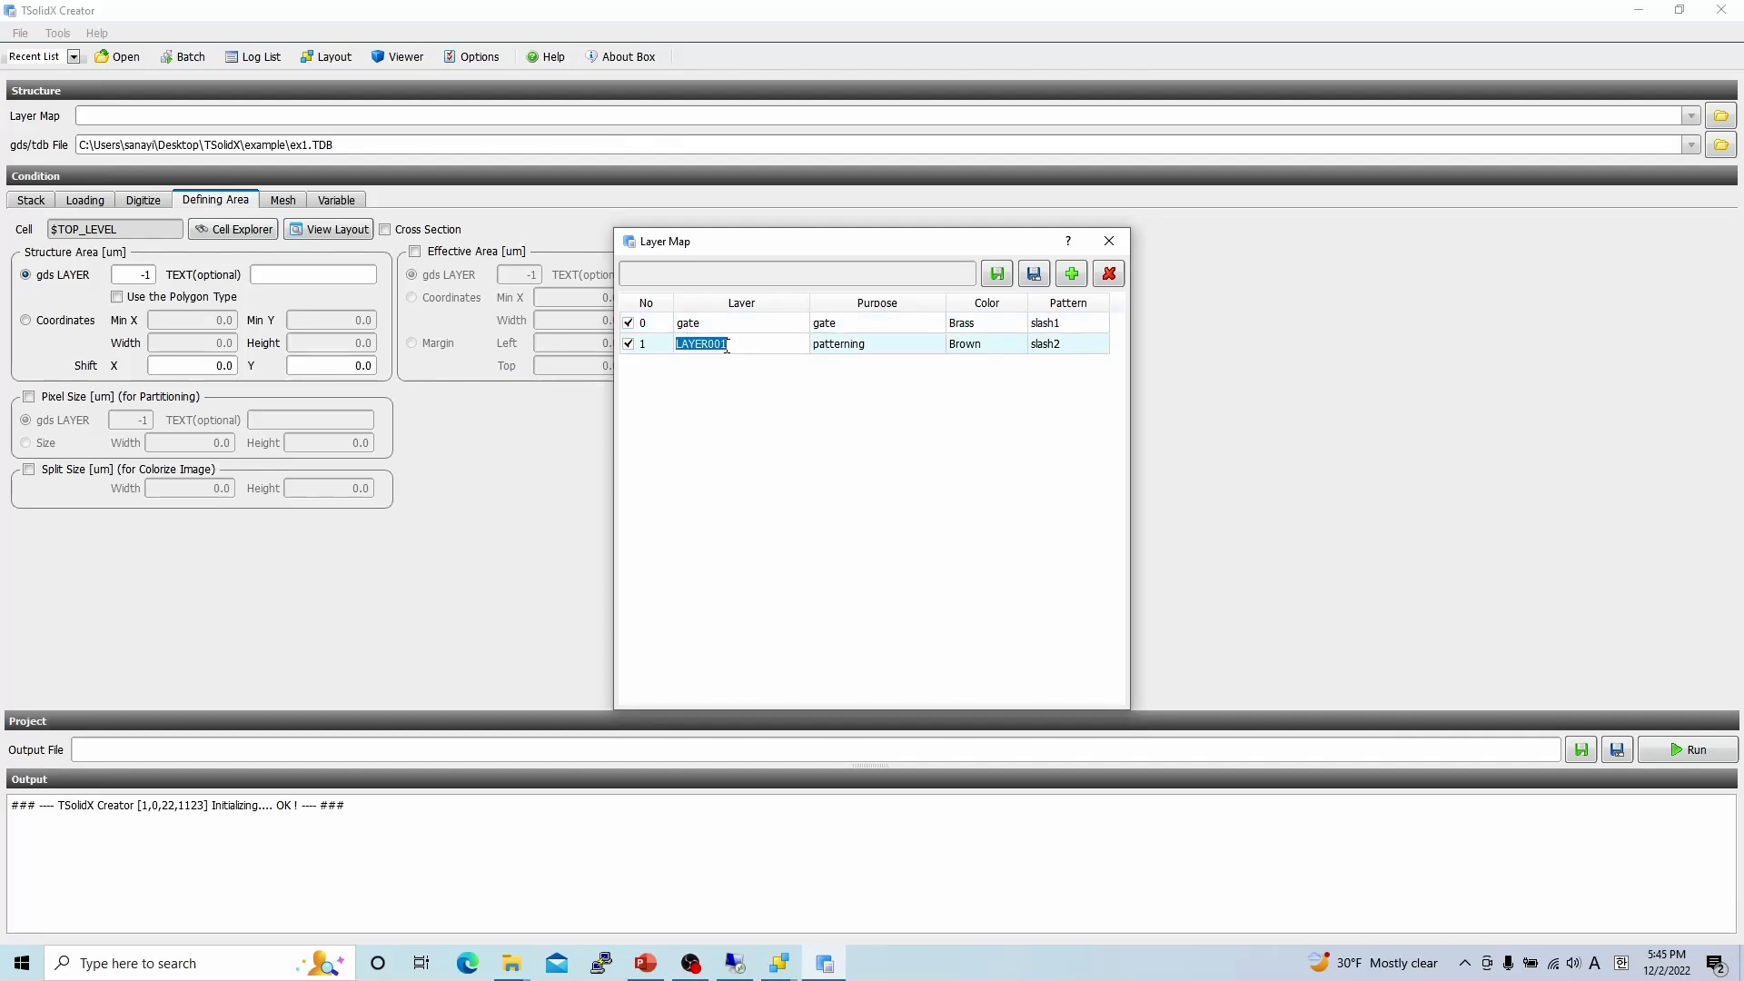
text(via)
double_click(899, 344)
click(907, 370)
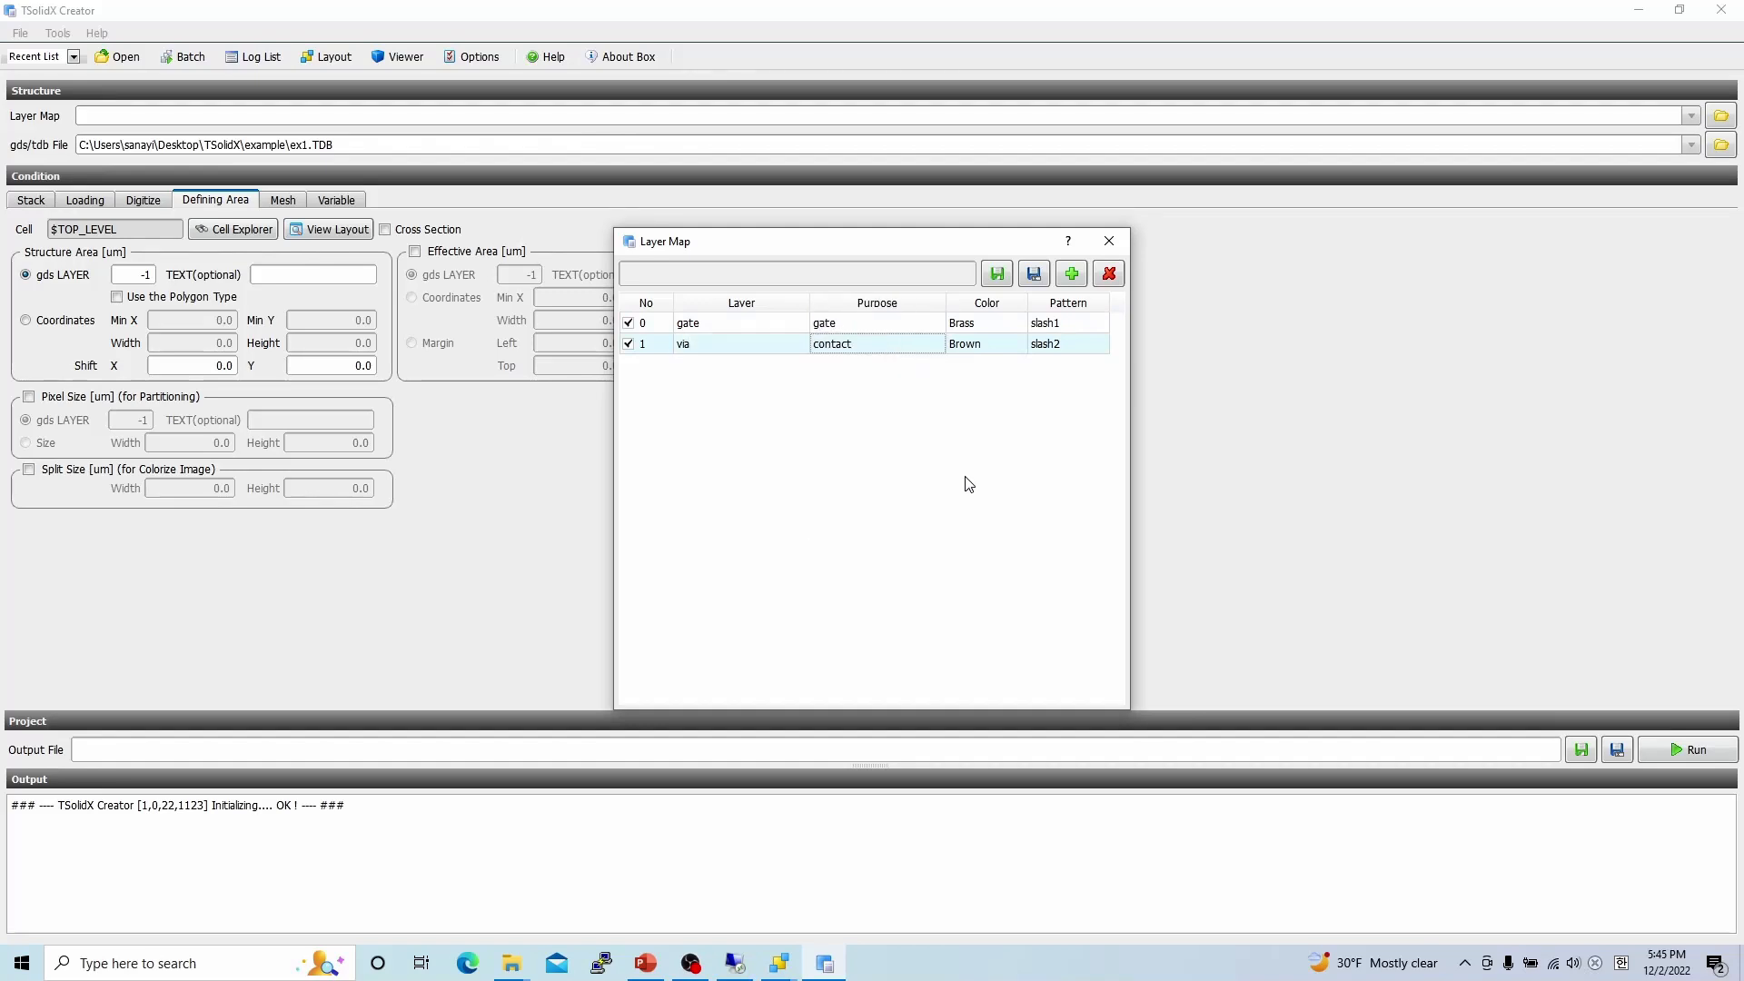
Save the layer map as exxxx.layer and close the editor.
click(1032, 275)
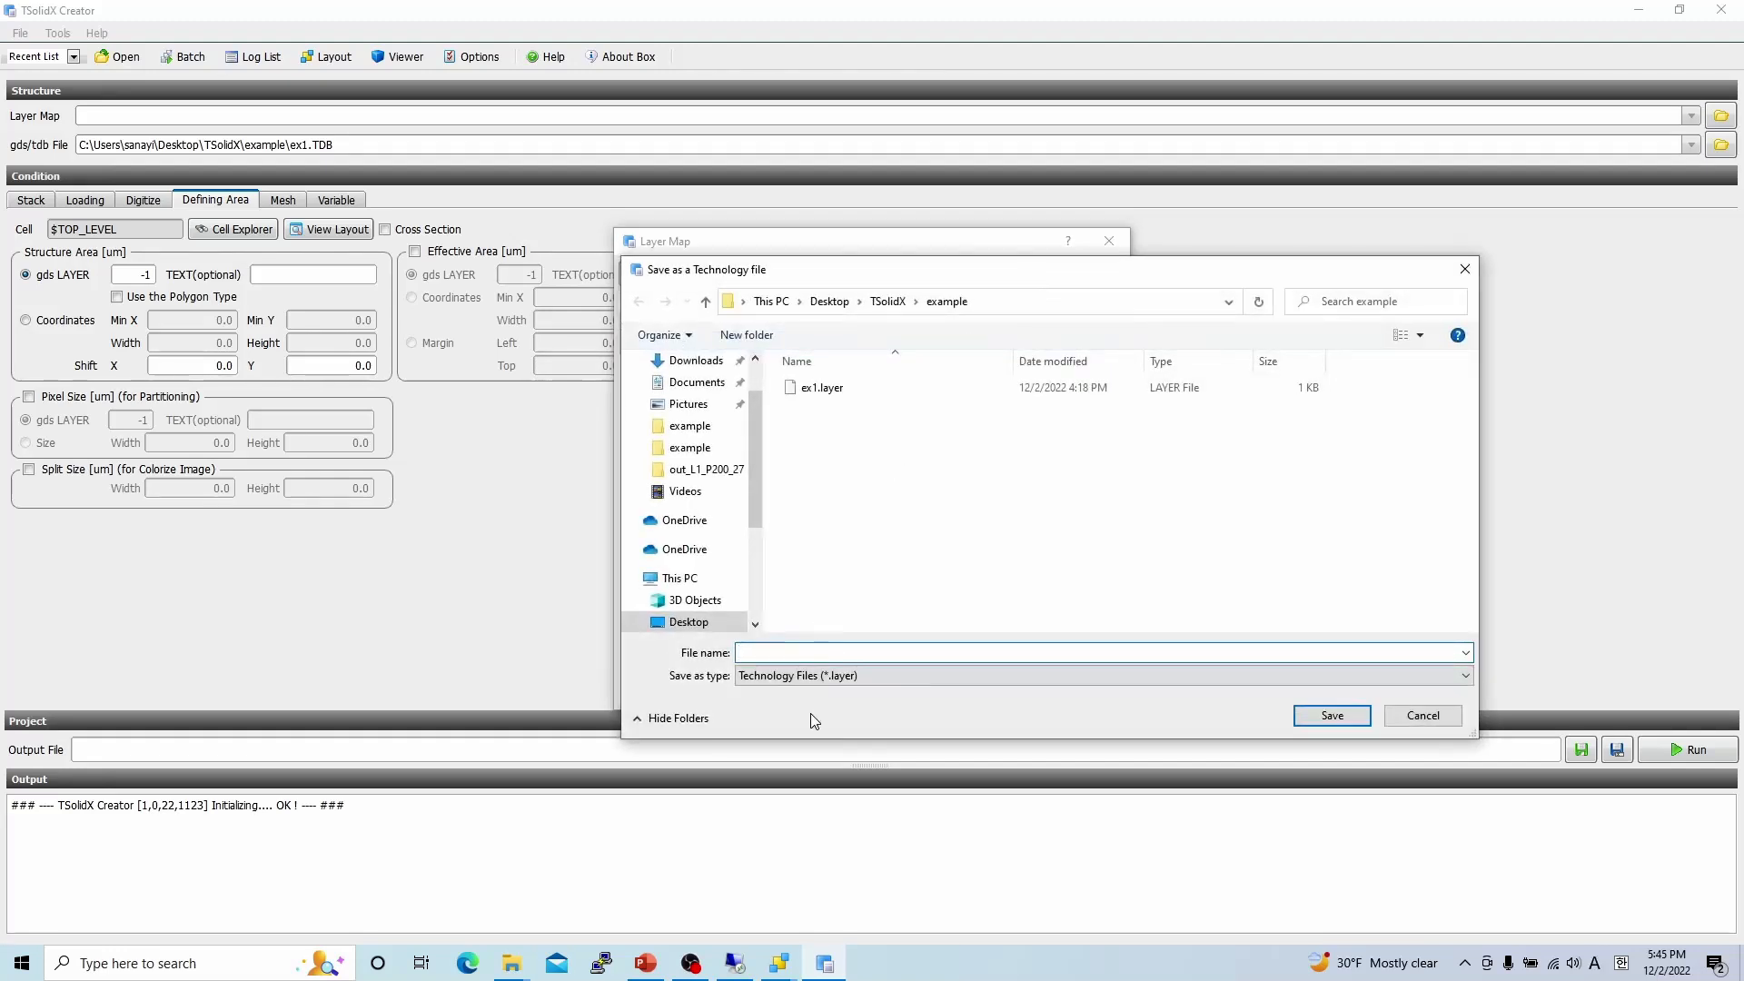
text(exxxx)
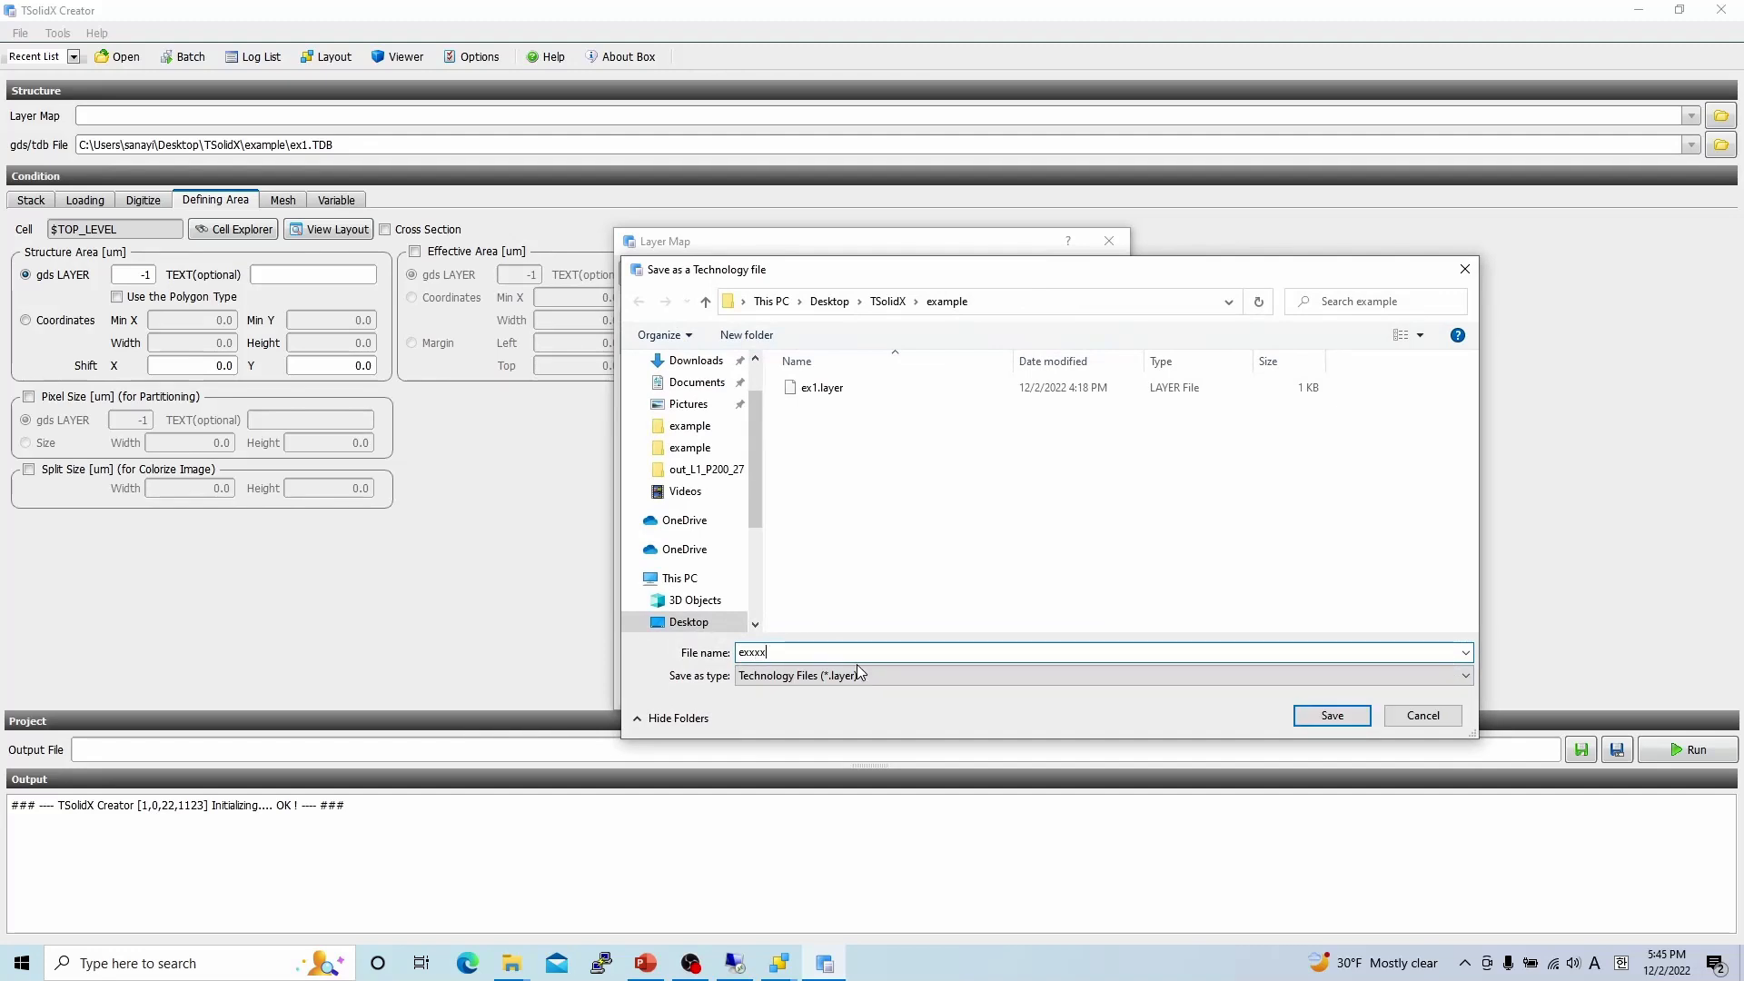
click(1327, 718)
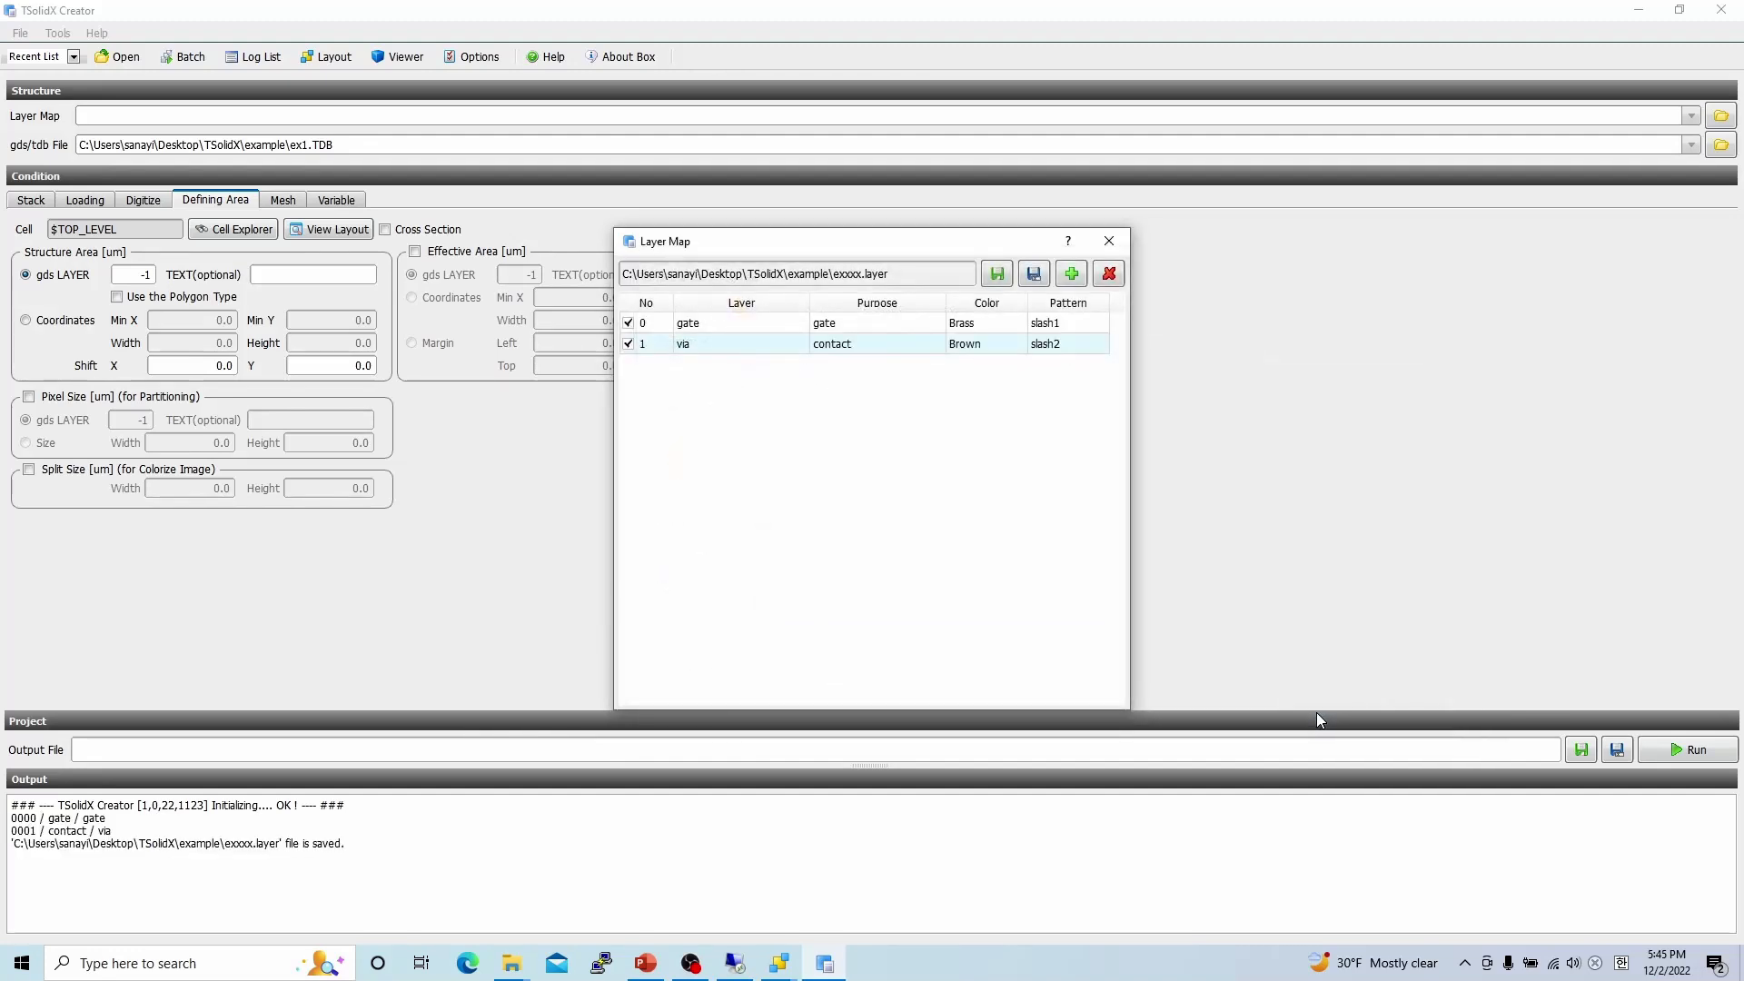
click(1108, 240)
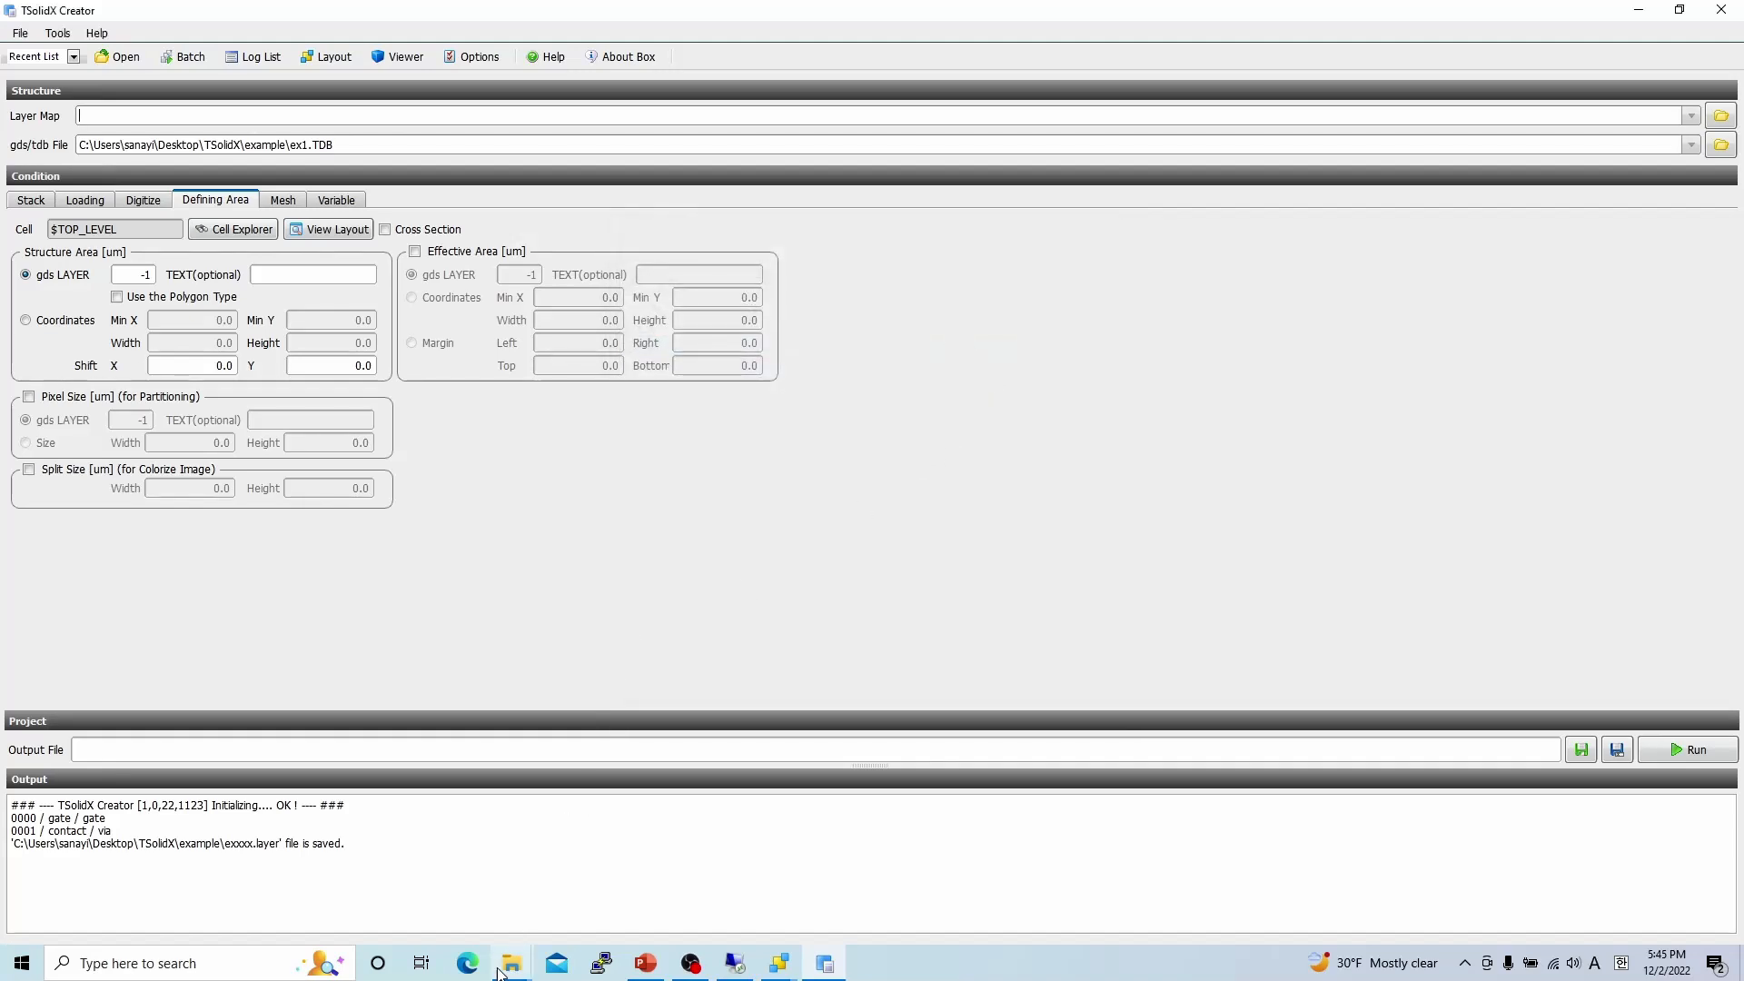
Drag exxxx.layer from the example folder onto the Layer Map field.
mouse_move(511, 961)
click(358, 919)
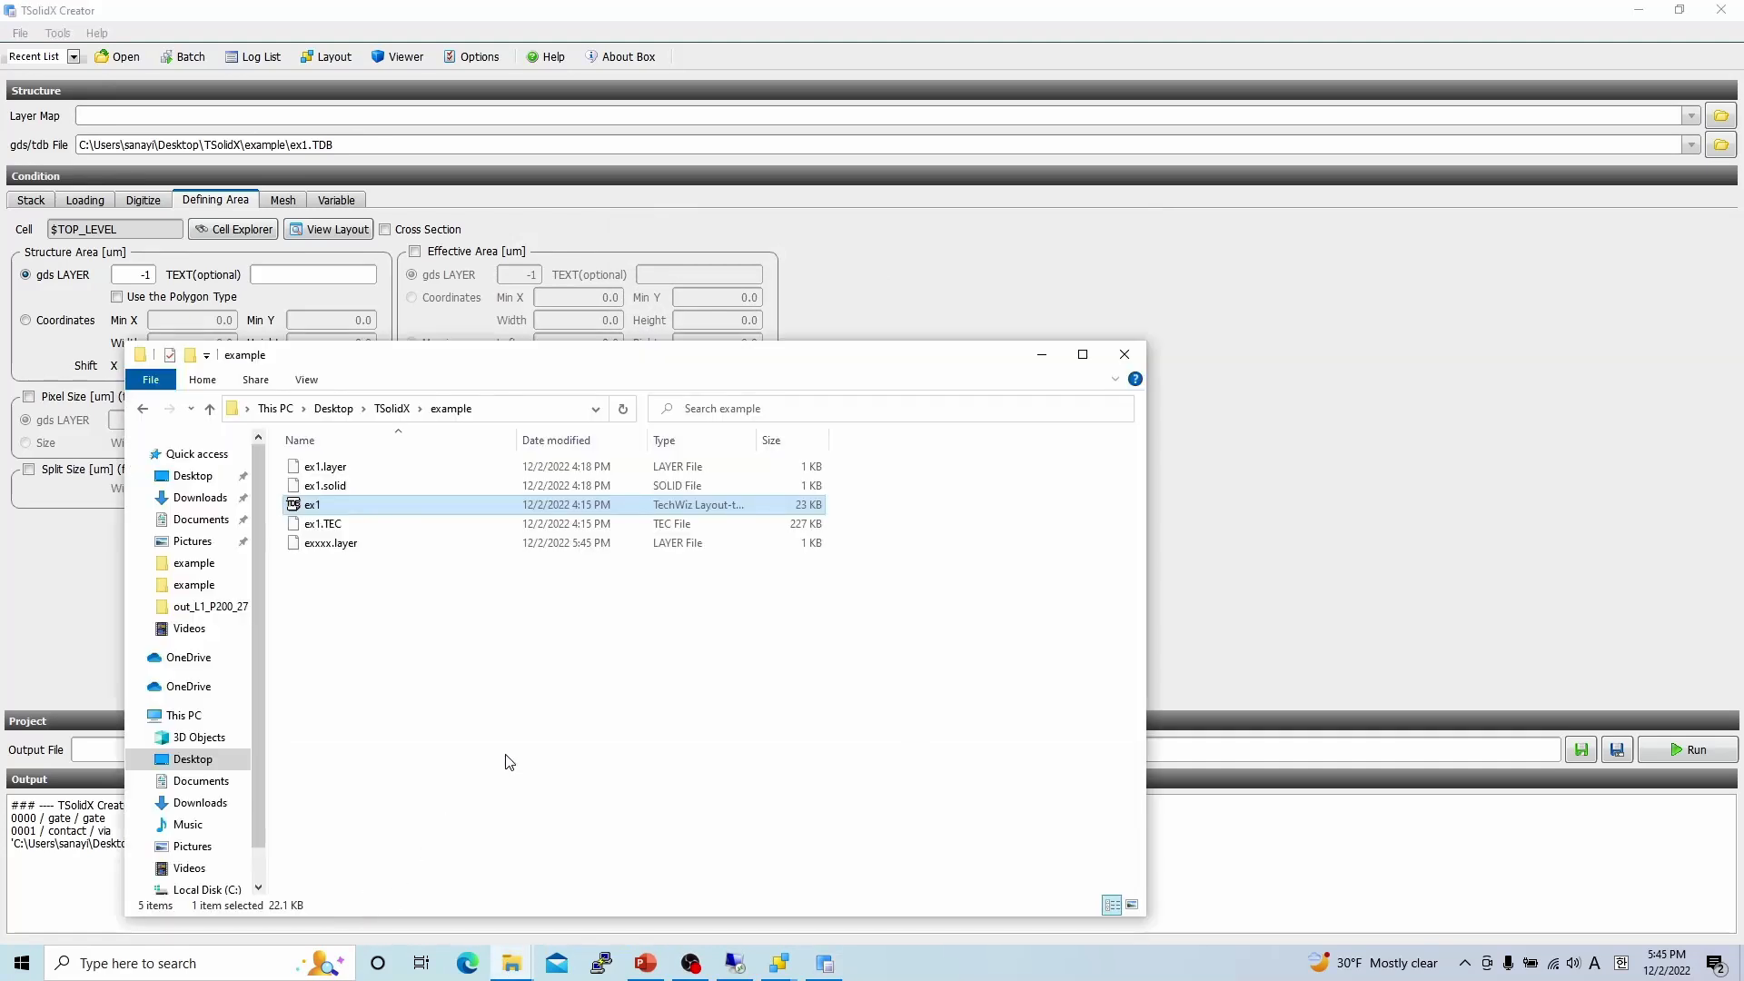
drag(331, 543, 293, 123)
click(1412, 538)
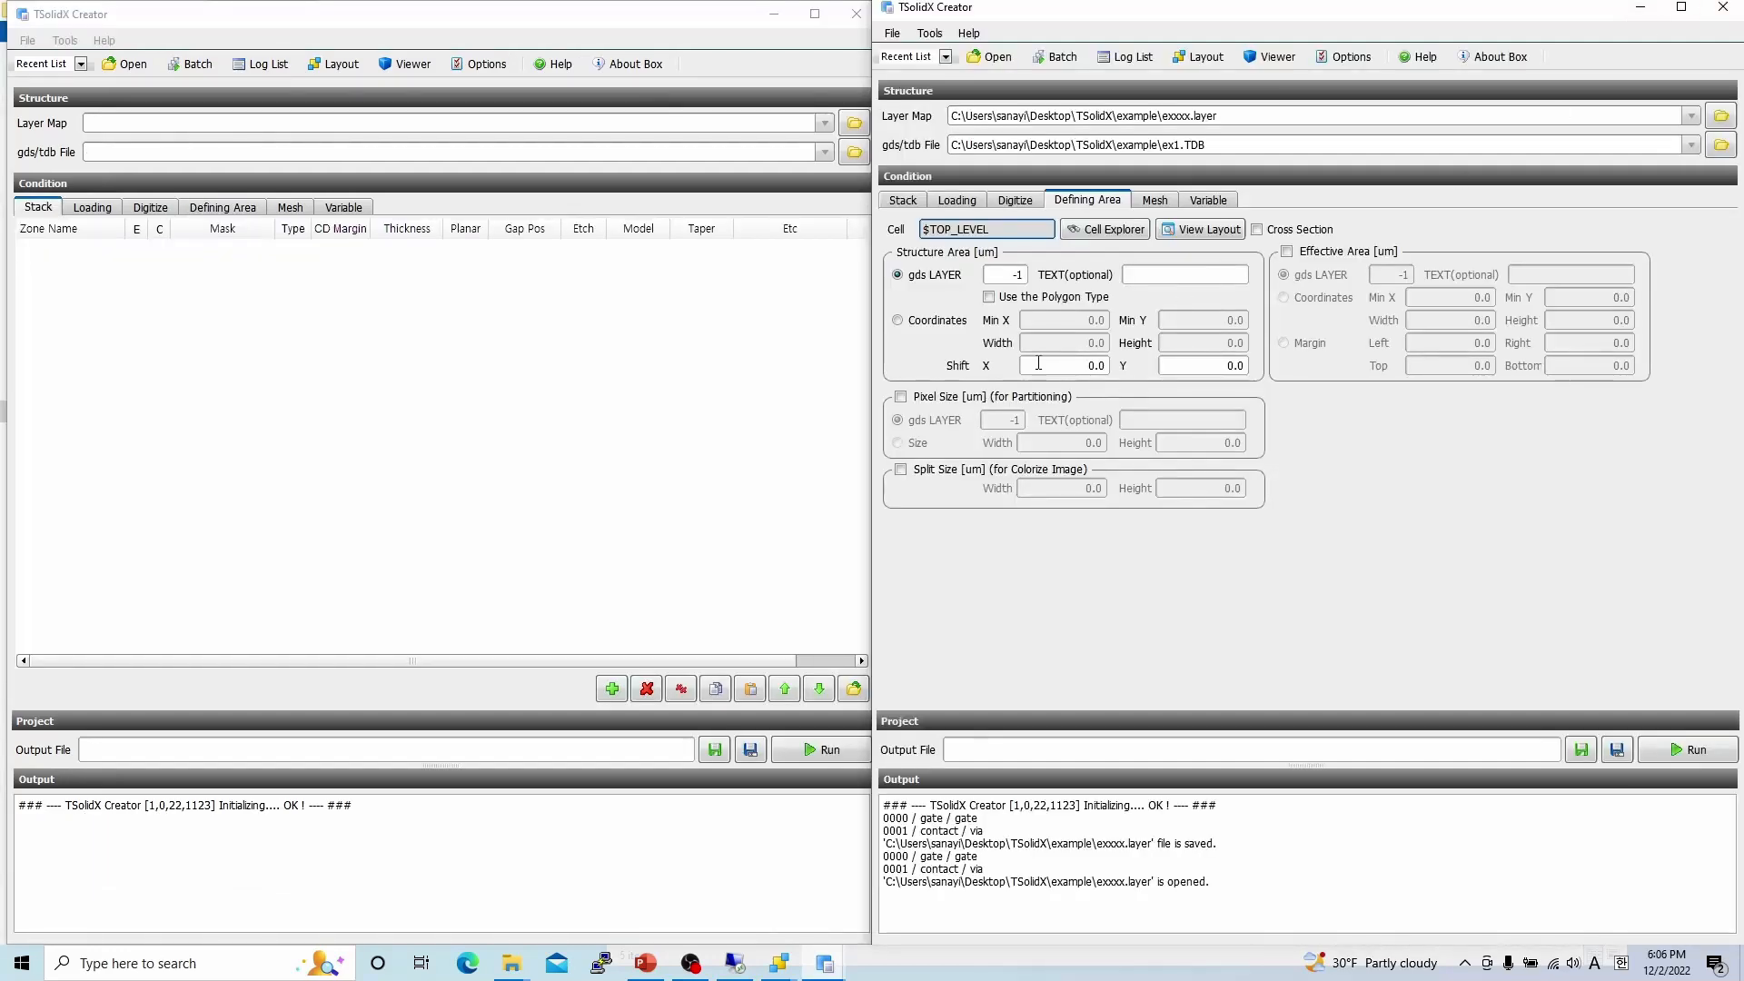
Drop ex1.solid from the example folder onto the empty TSolidX window.
mouse_move(512, 963)
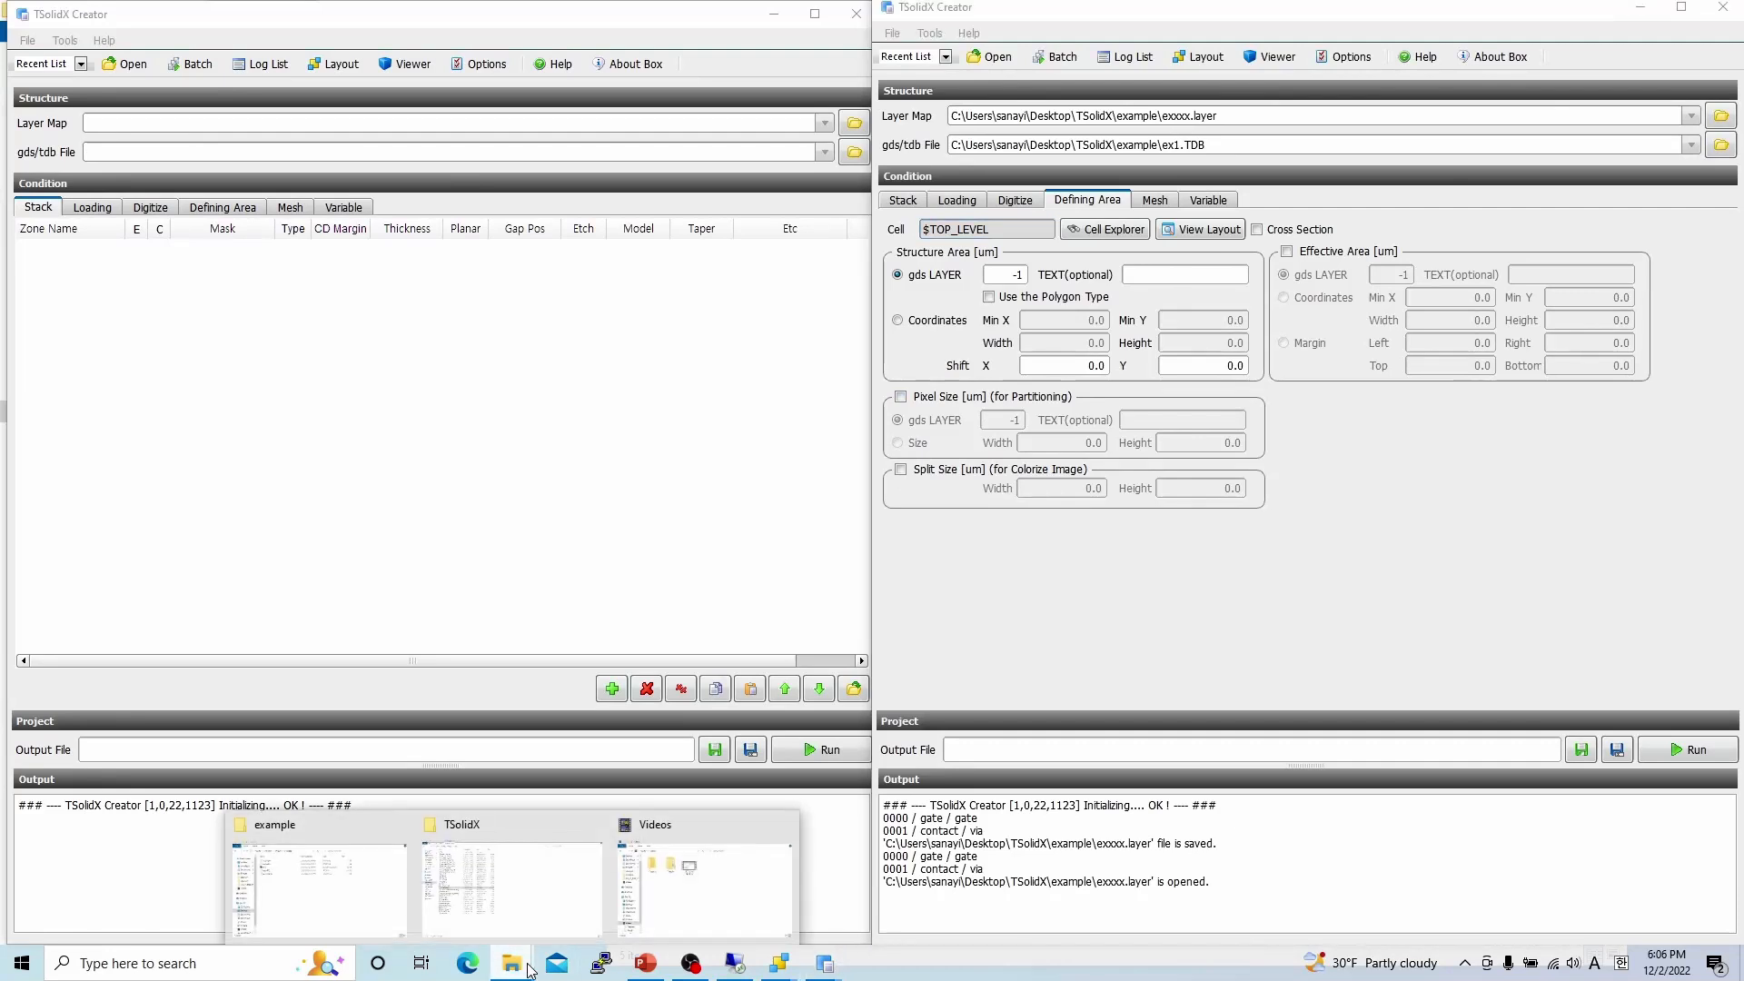
click(326, 892)
click(812, 537)
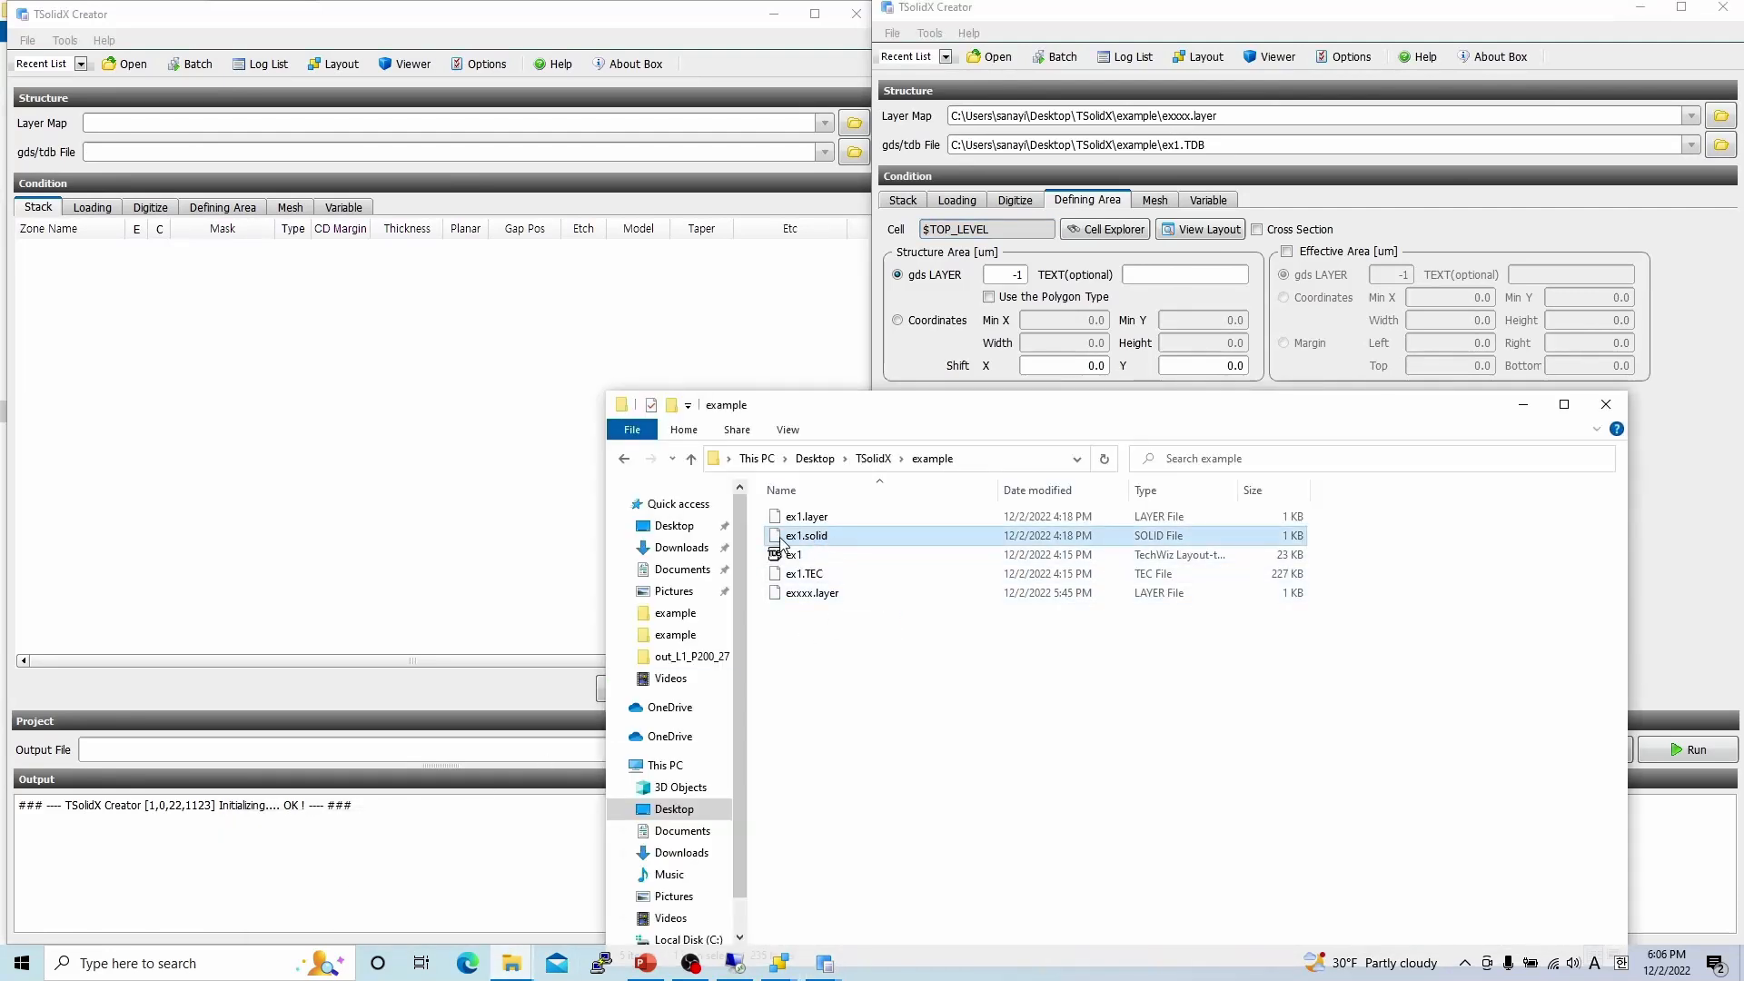
drag(713, 376, 207, 351)
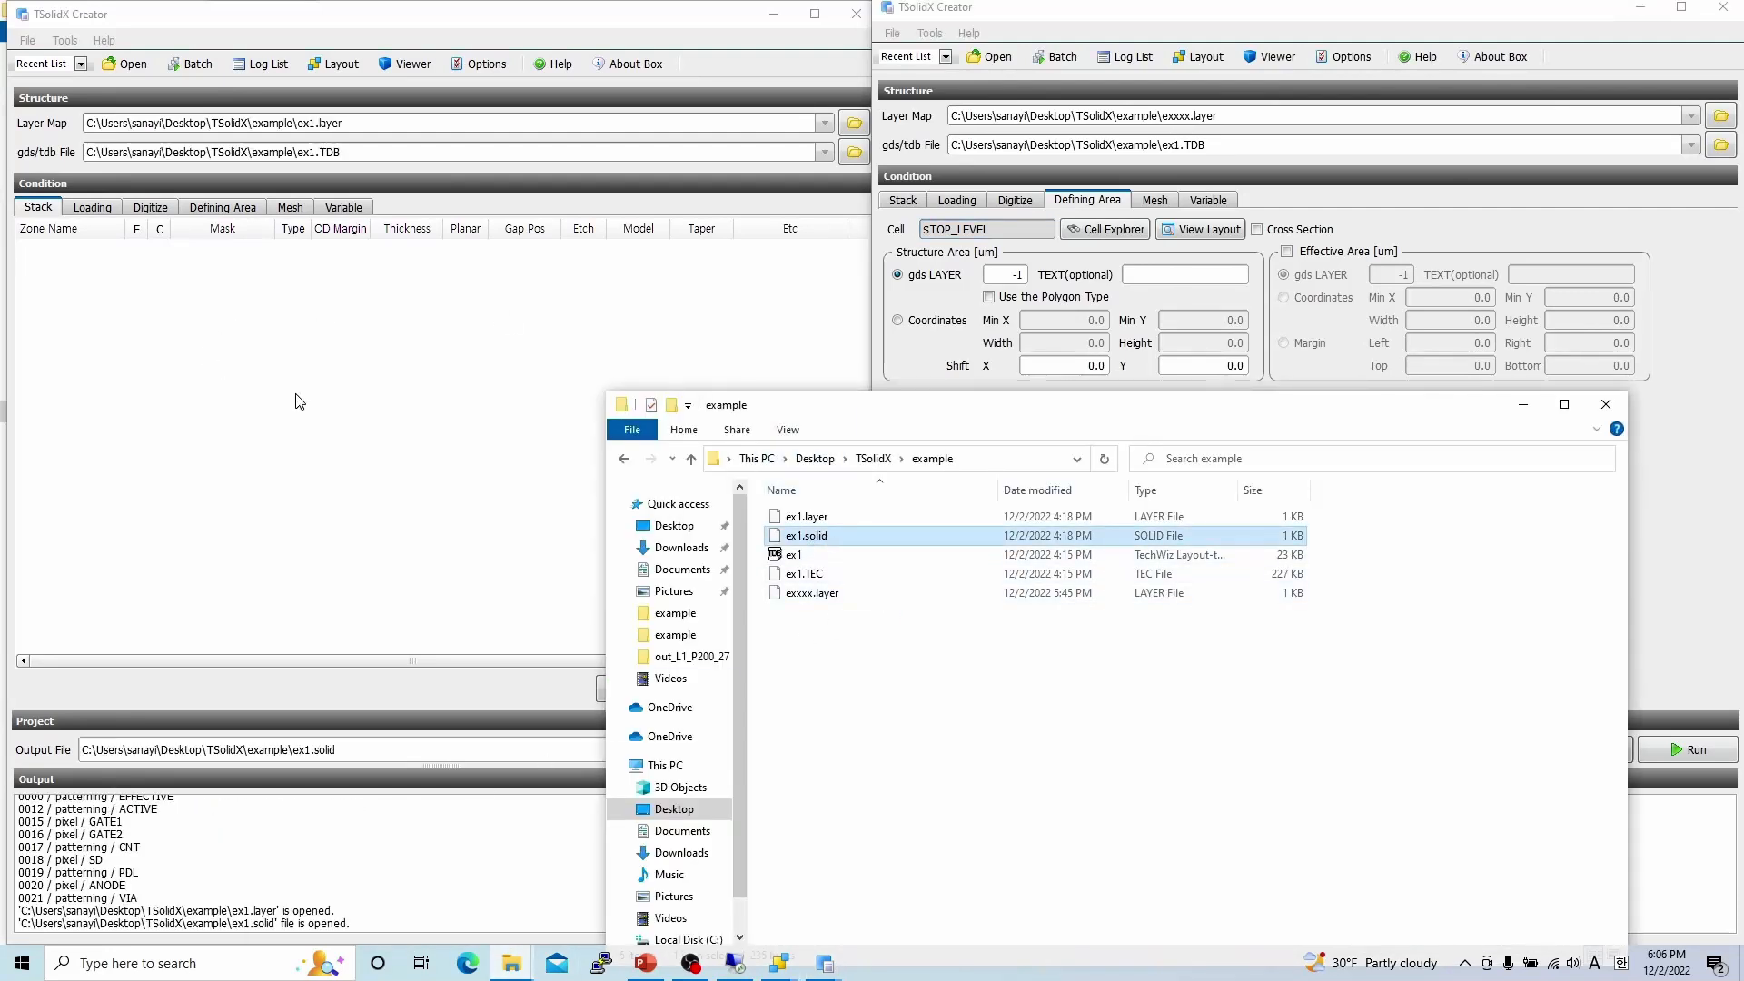
click(1523, 405)
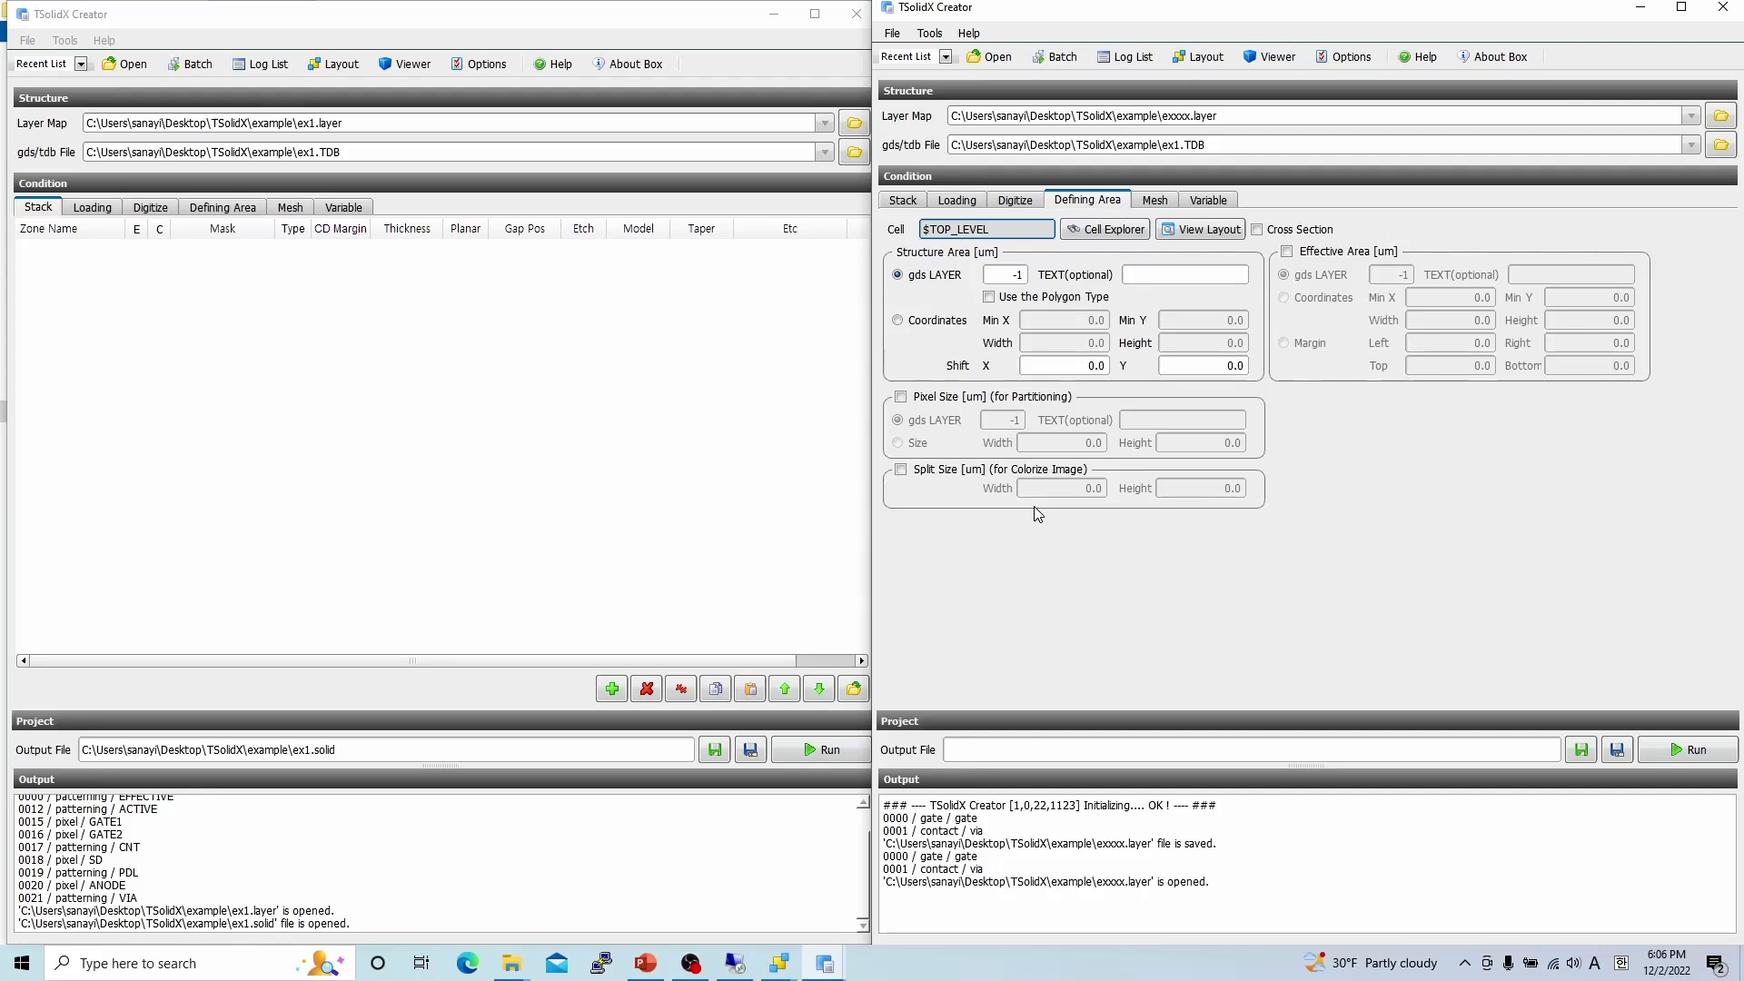
Show the ex1 project's Defining Area: cell 4x1, width 24.5, height 49 um.
click(224, 208)
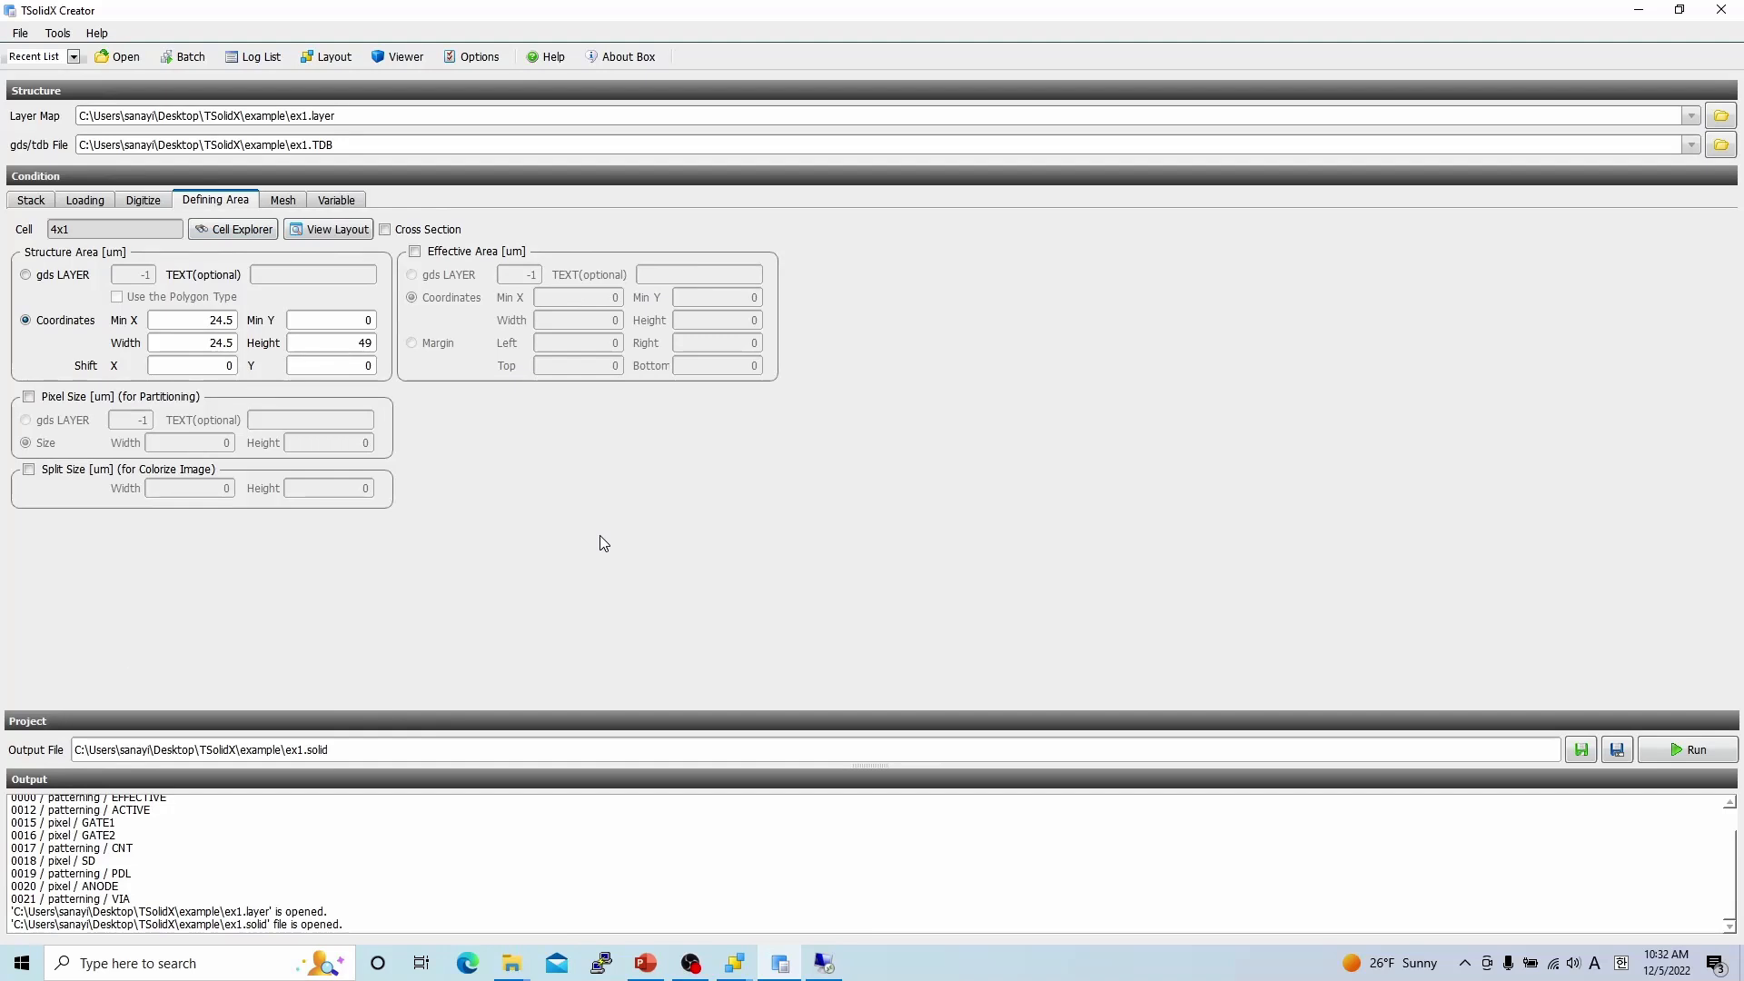
Open Options and page through the LSF & SSH, Loading, Mesh and Misc tabs.
click(474, 57)
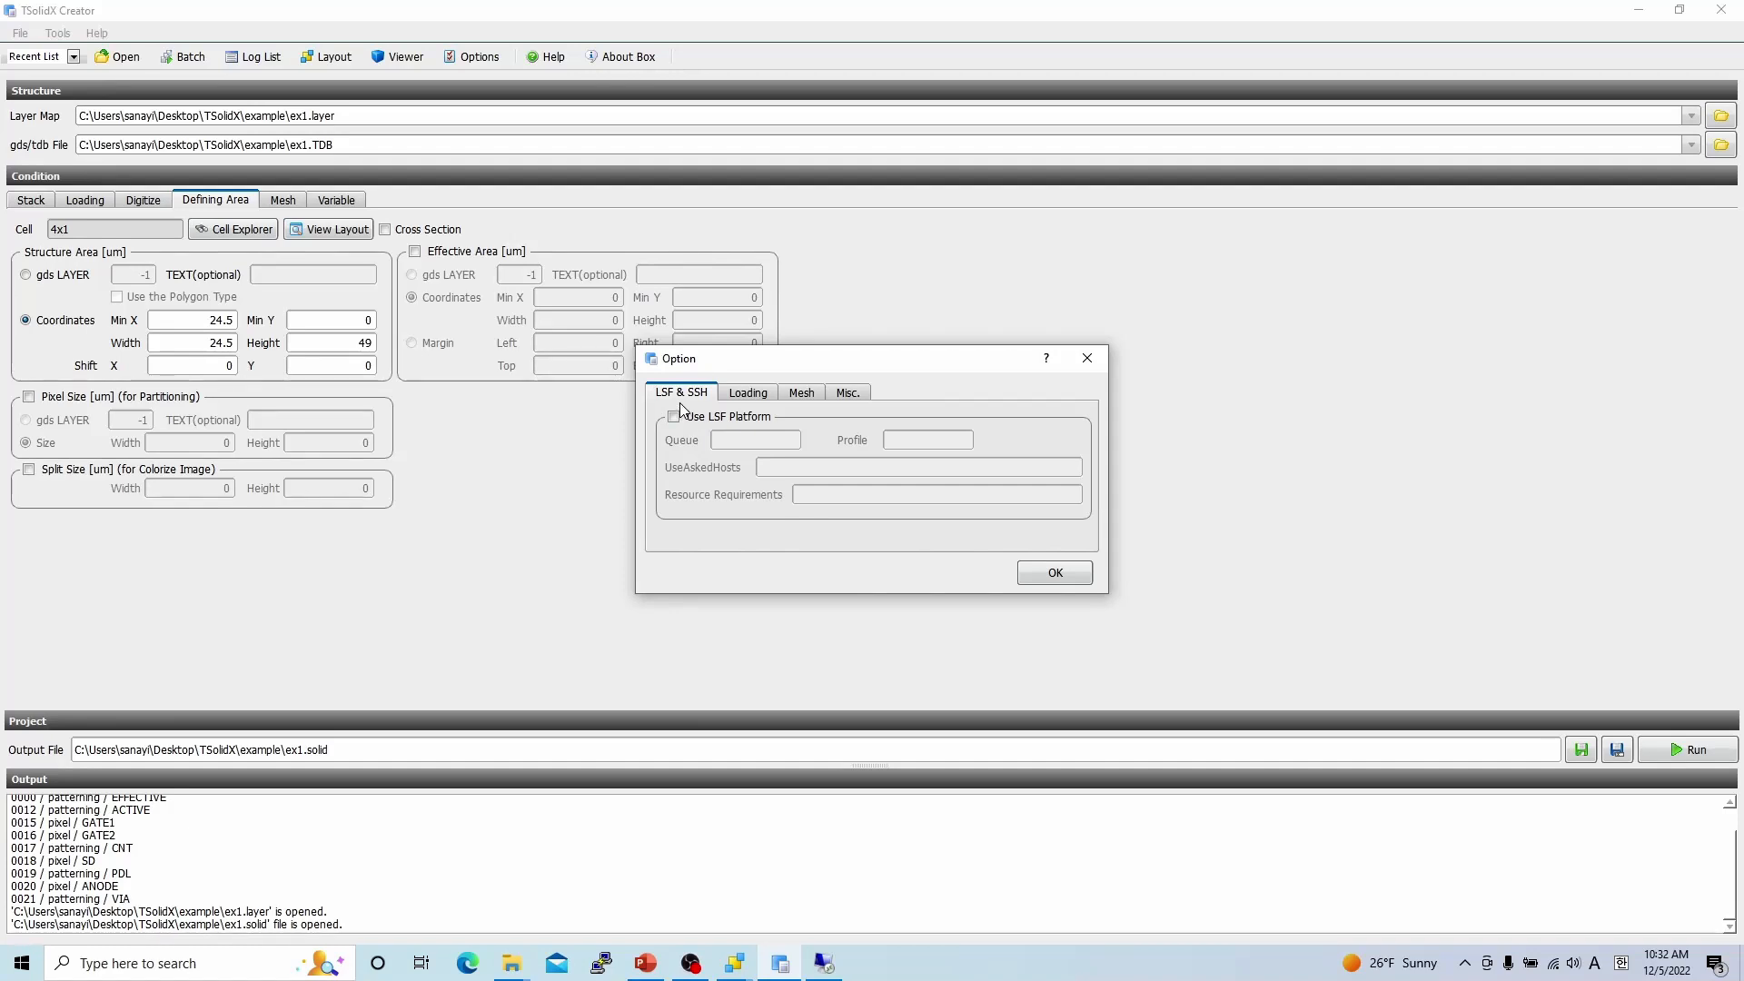
click(745, 400)
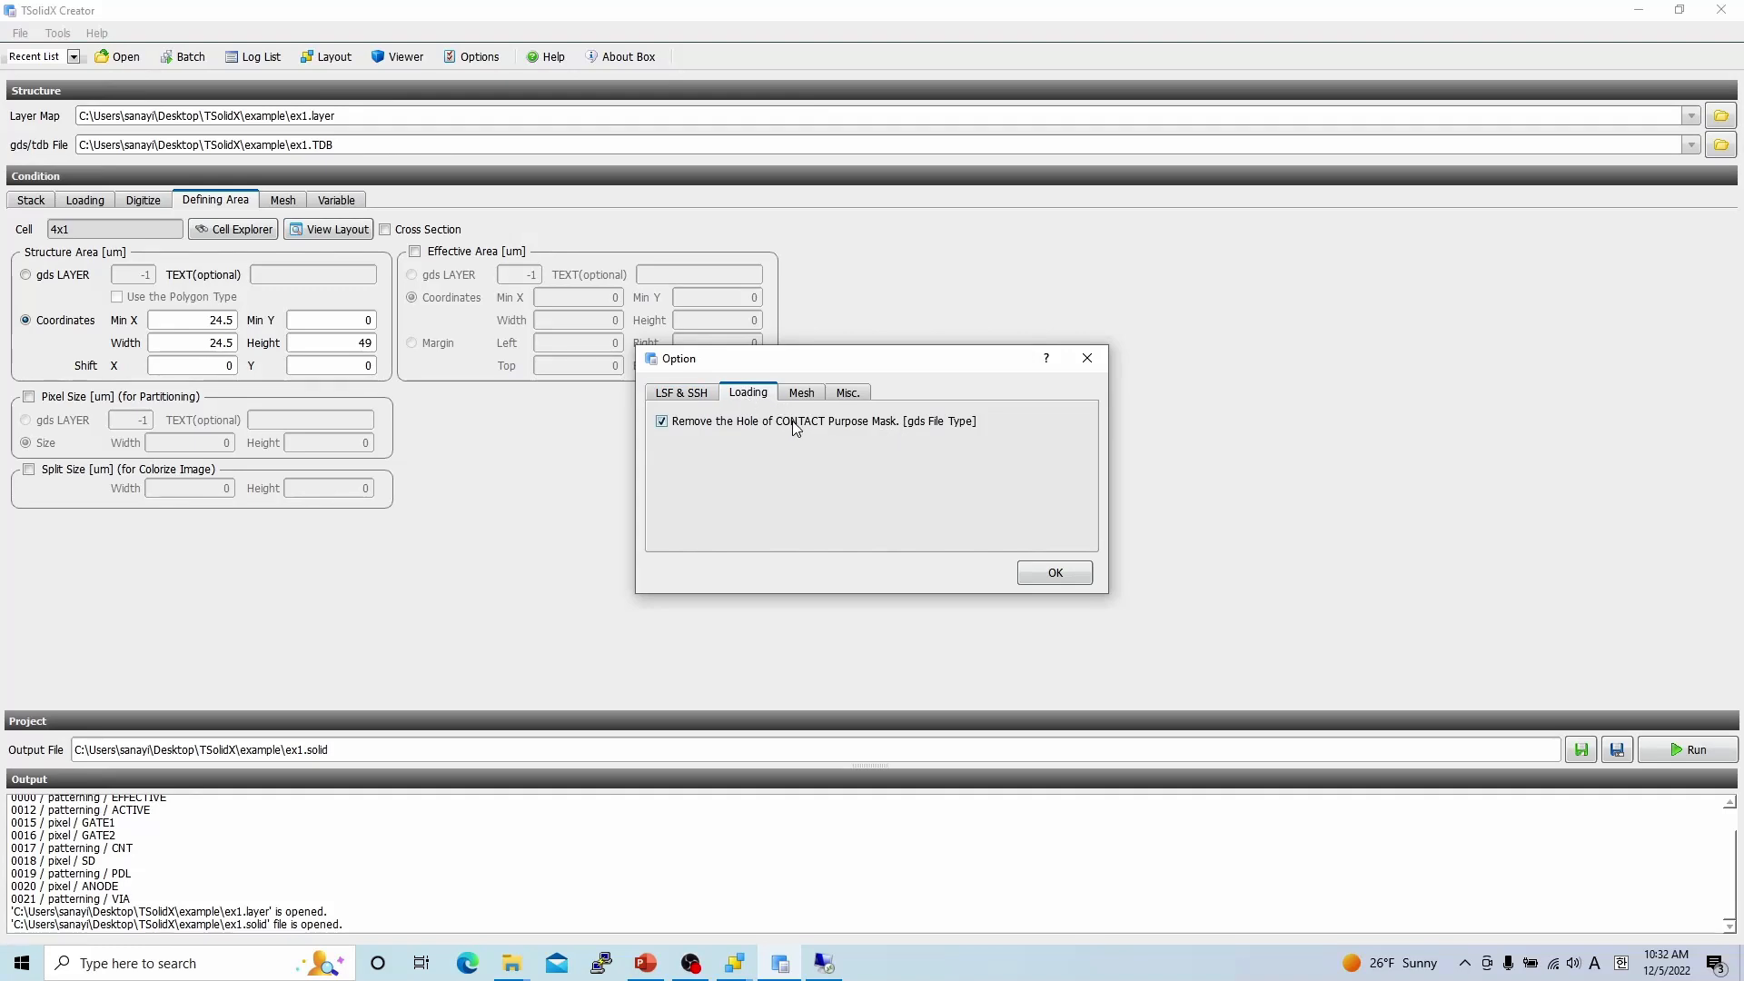
click(799, 397)
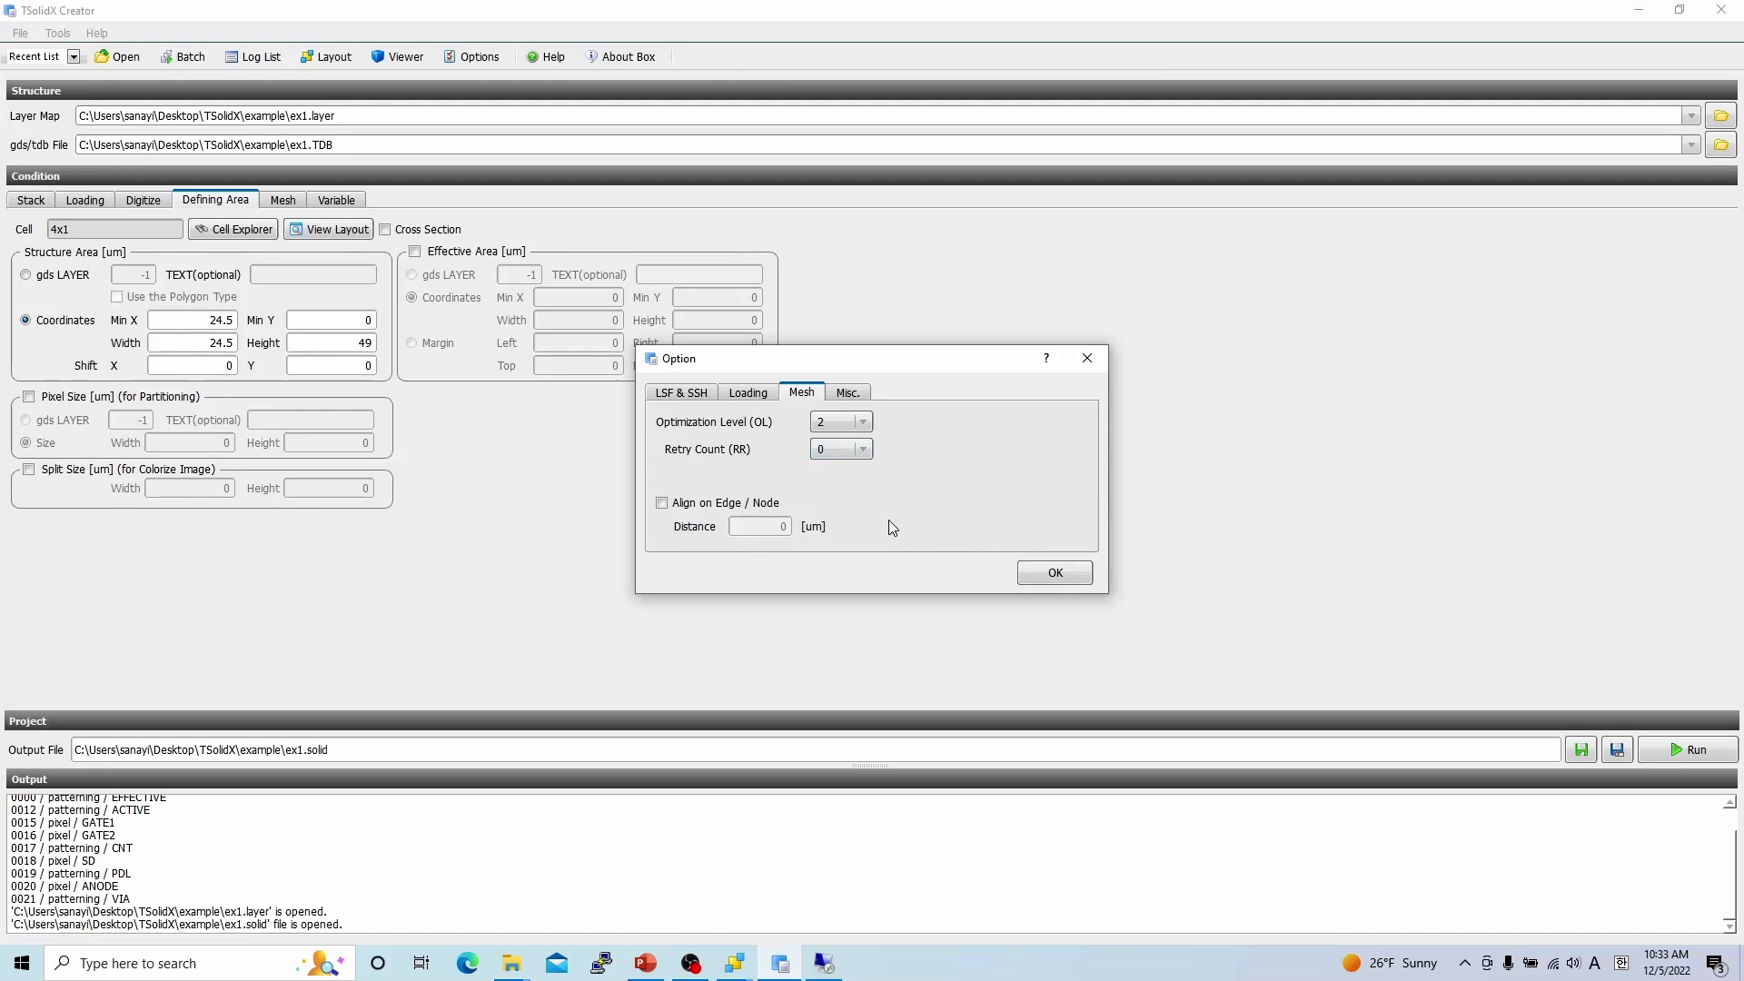
click(847, 394)
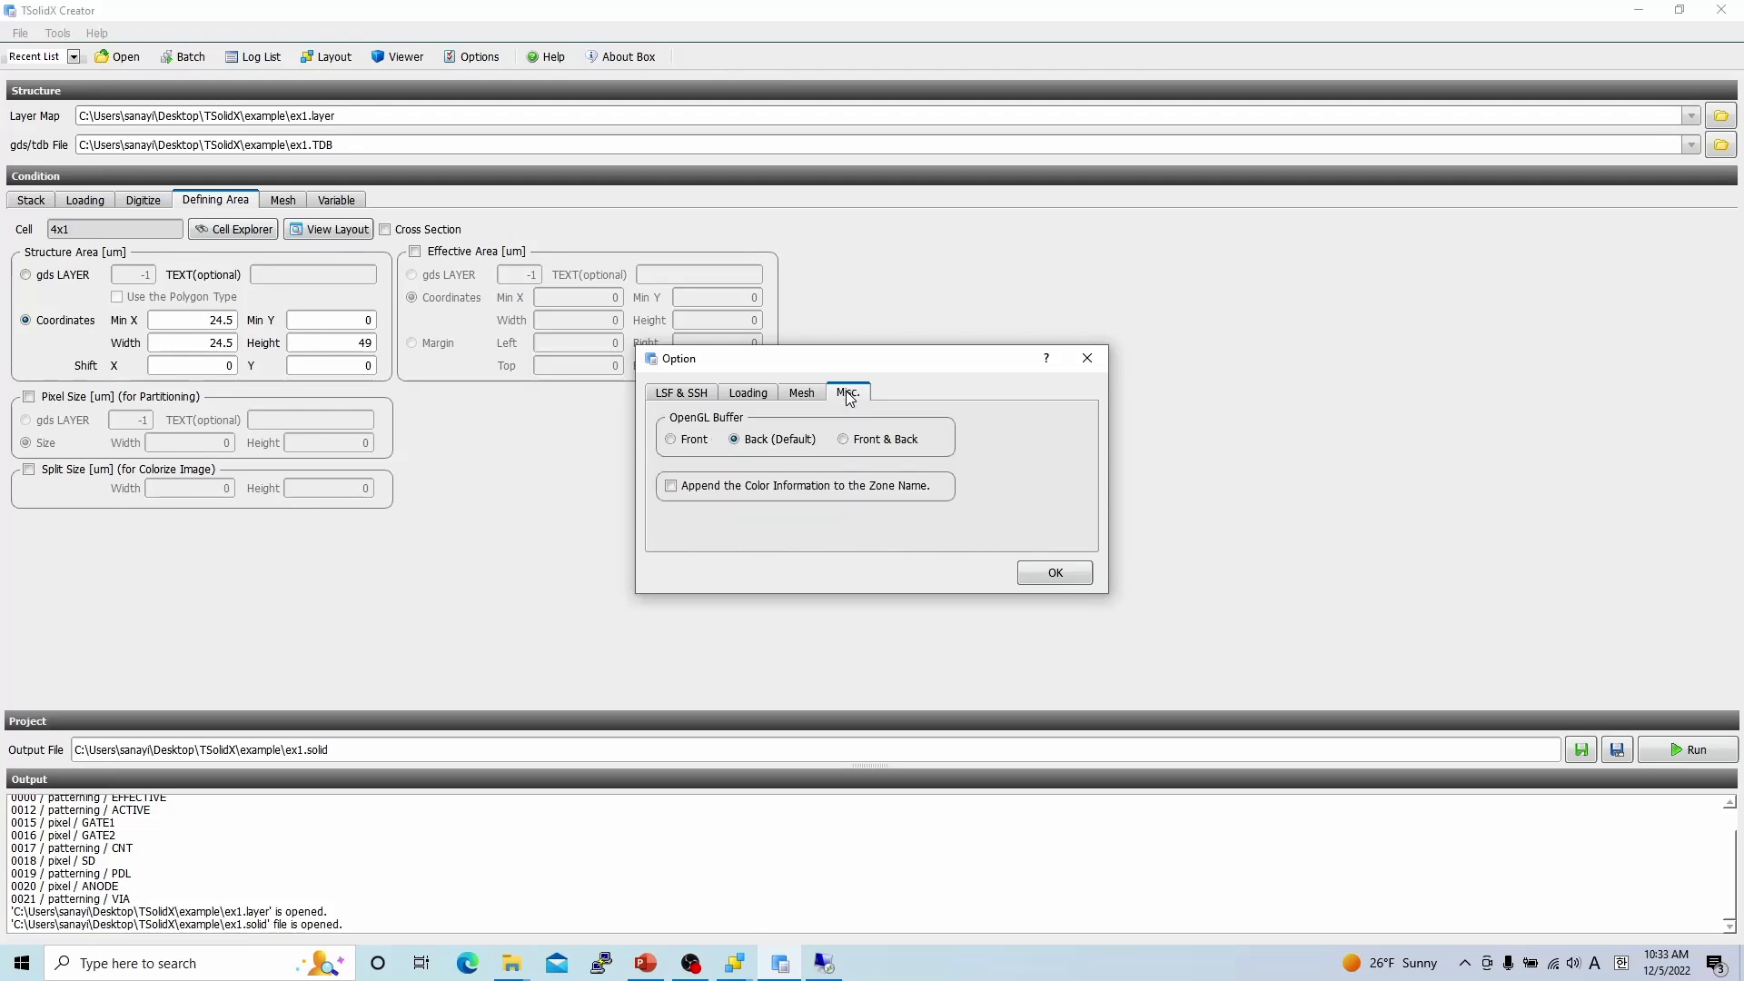